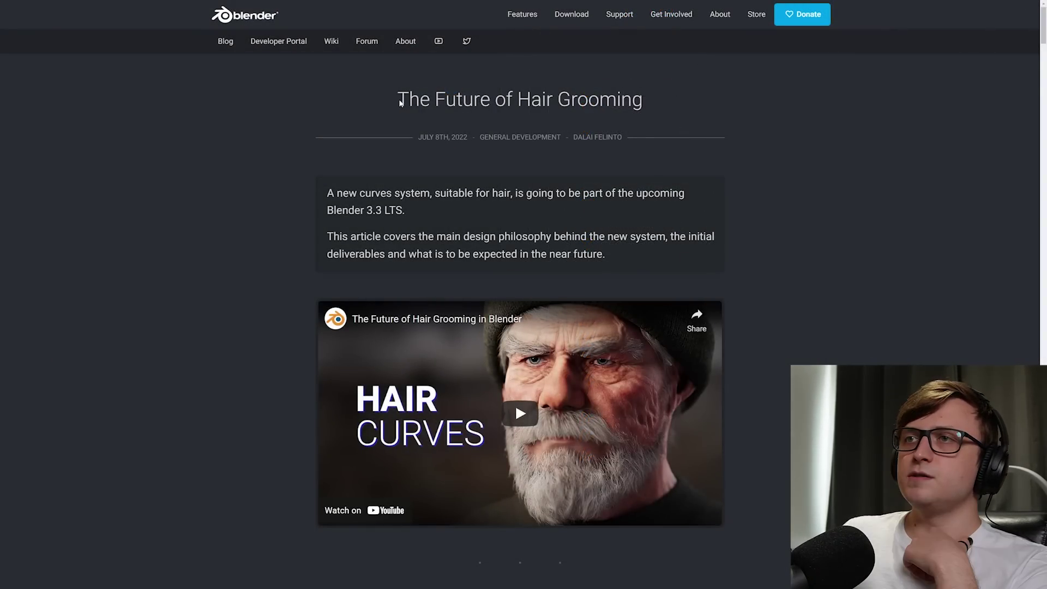
Step: Read the title and two introductory paragraphs of the hair grooming article, highlighting the text, and check the embedded video below
drag(400, 103, 643, 103)
drag(327, 193, 672, 197)
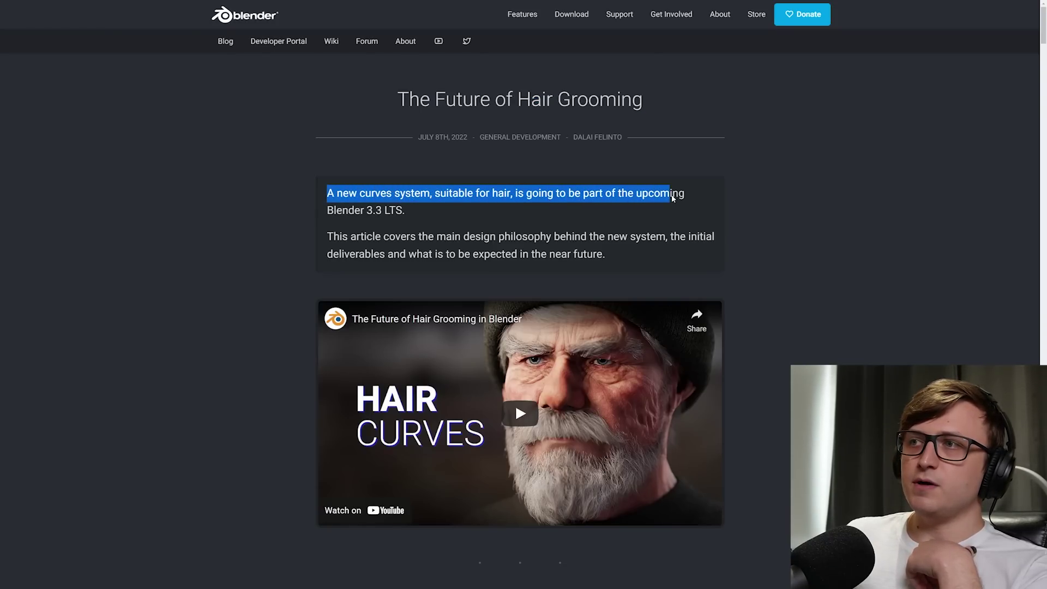
drag(329, 212, 403, 216)
click(404, 216)
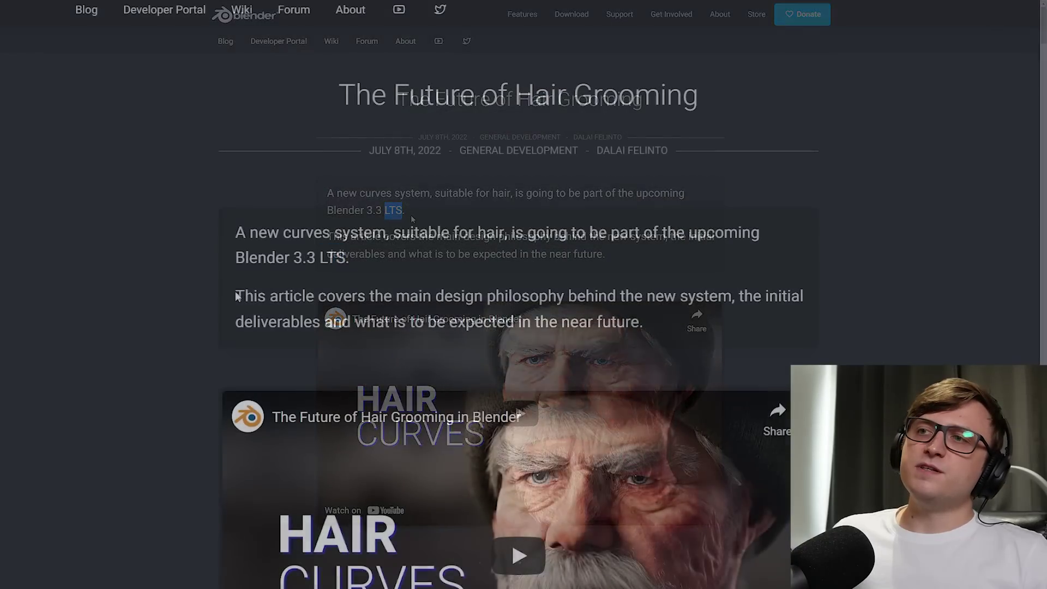
drag(235, 297, 804, 302)
drag(245, 322, 955, 319)
click(925, 328)
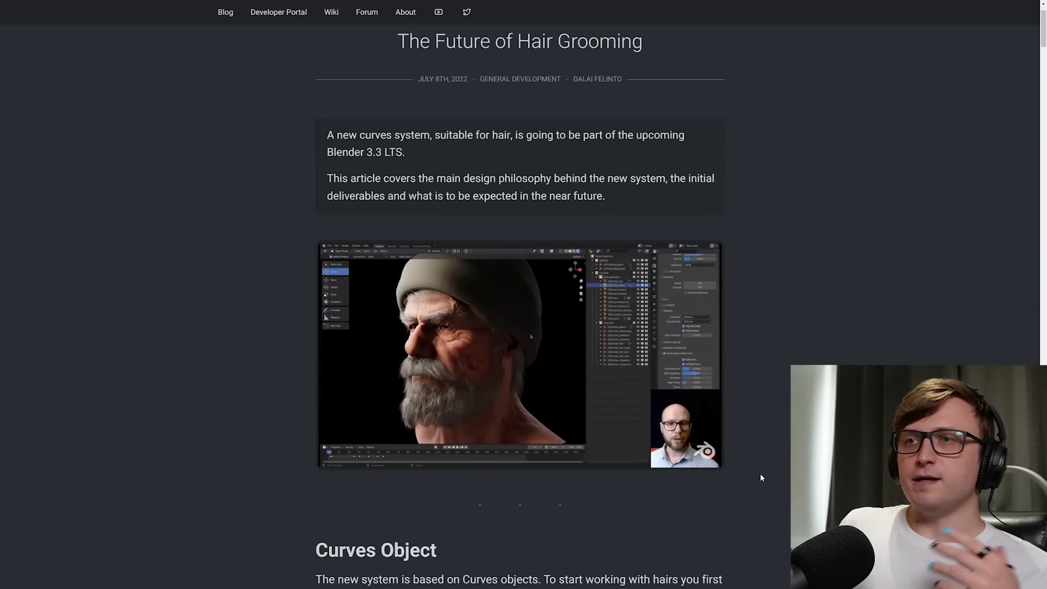
click(616, 461)
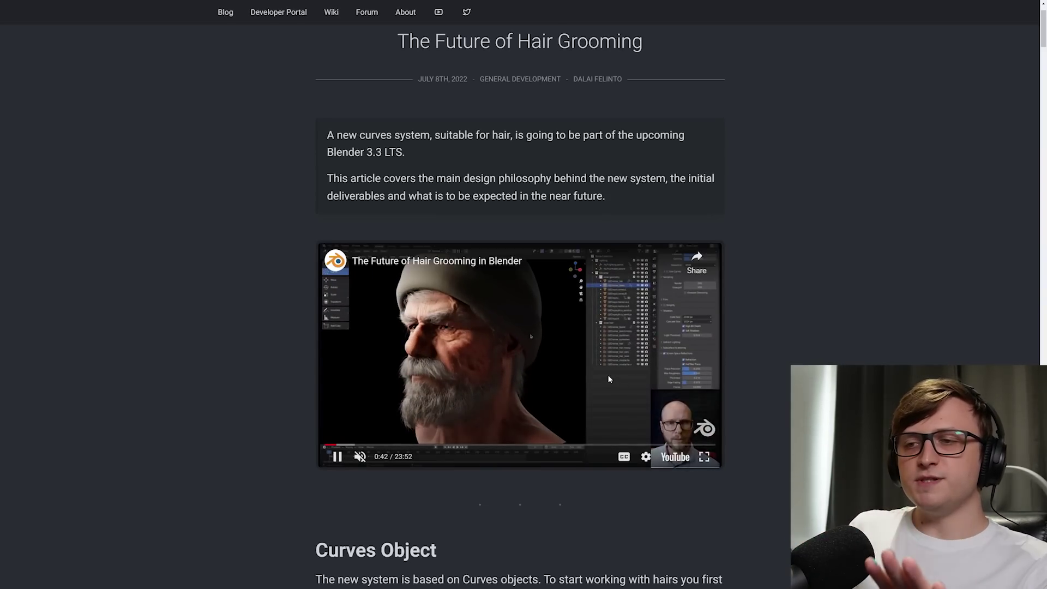
Step: Read the opening of the Curves Object section, highlighting the passages on the scalp surface and adding Empty Hair
scroll(609, 475, down, 3)
scroll(607, 475, down, 5)
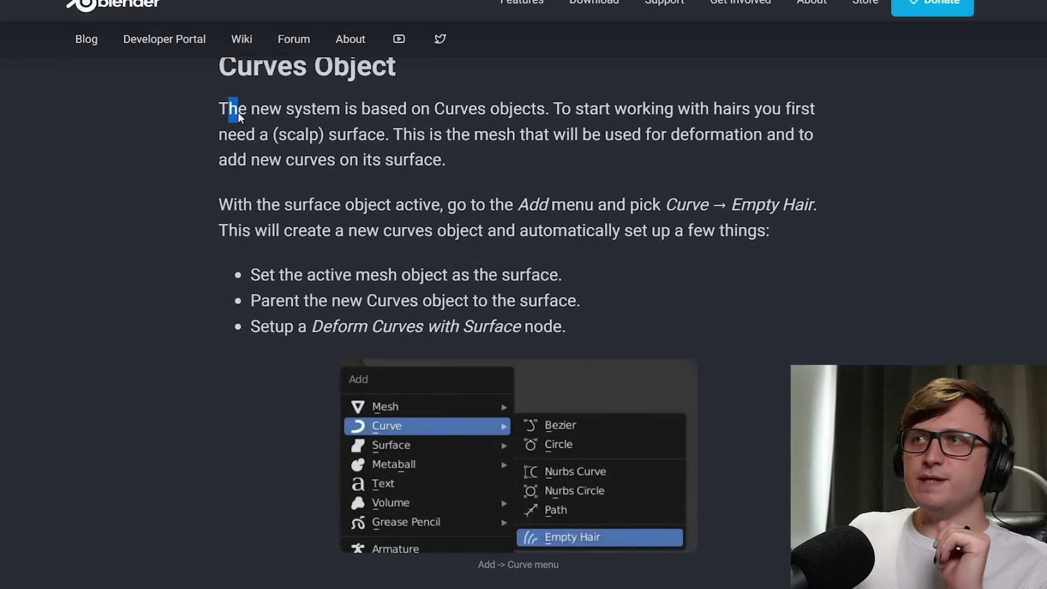
drag(238, 112, 547, 113)
click(577, 109)
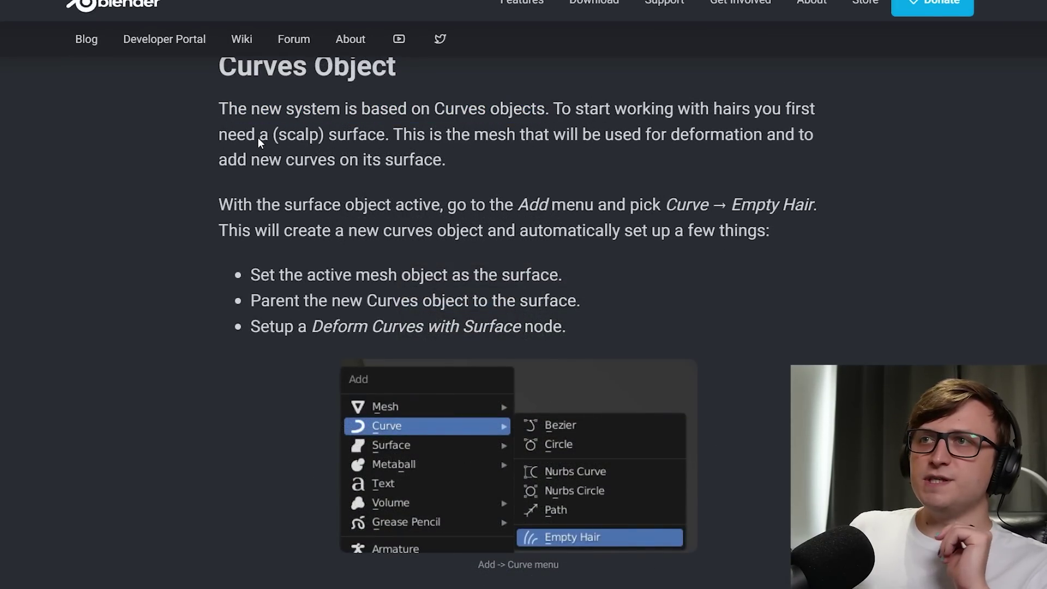
drag(257, 138, 389, 139)
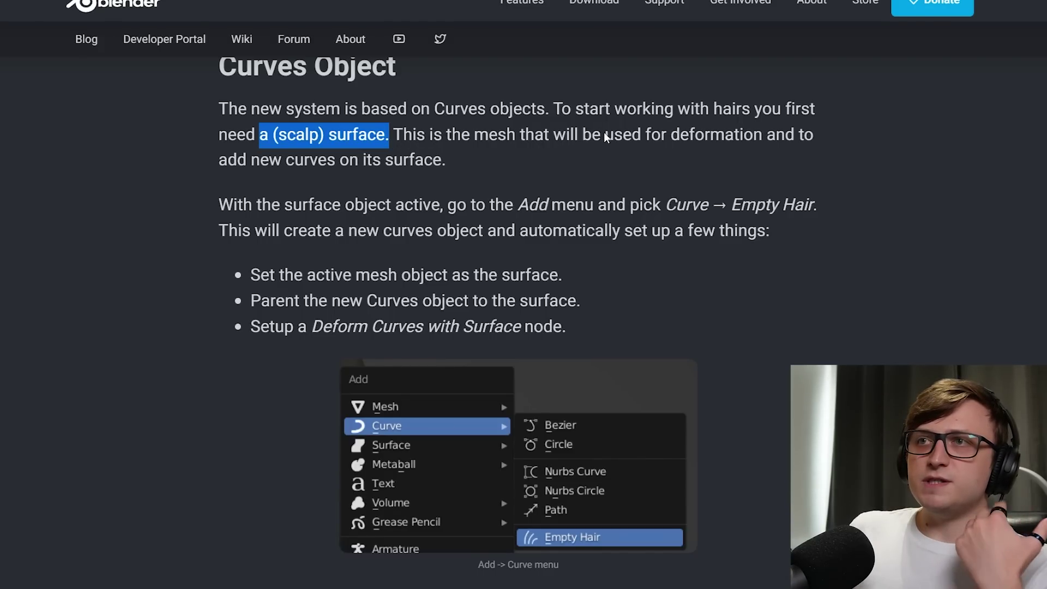
drag(227, 163, 459, 169)
drag(271, 207, 803, 214)
click(911, 357)
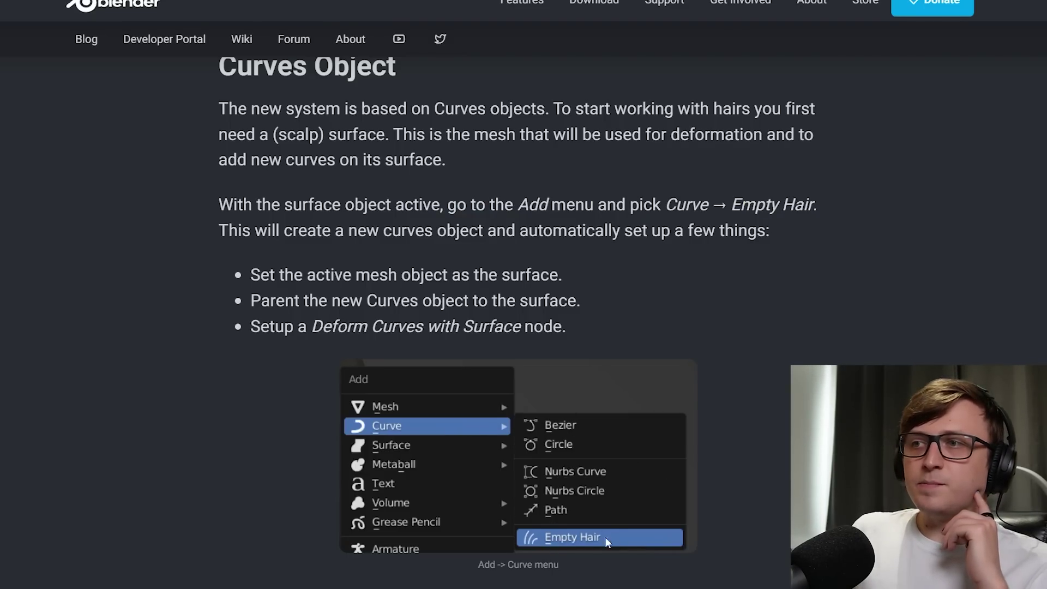
Step: Read the bulleted list of what adding Empty Hair sets up automatically, highlighting each of the three items
drag(368, 234, 756, 238)
drag(251, 275, 577, 296)
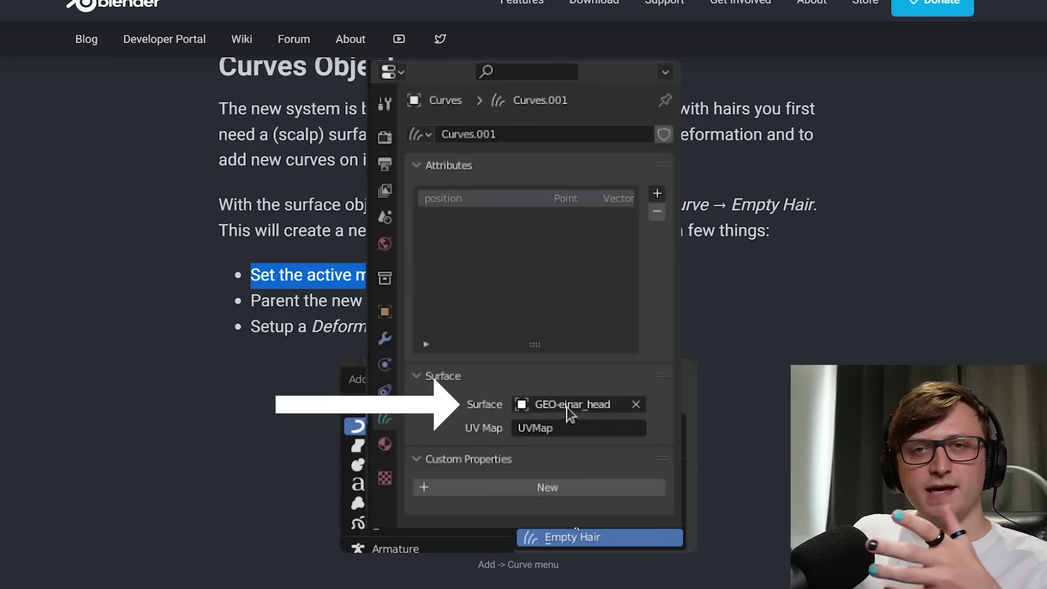
click(285, 286)
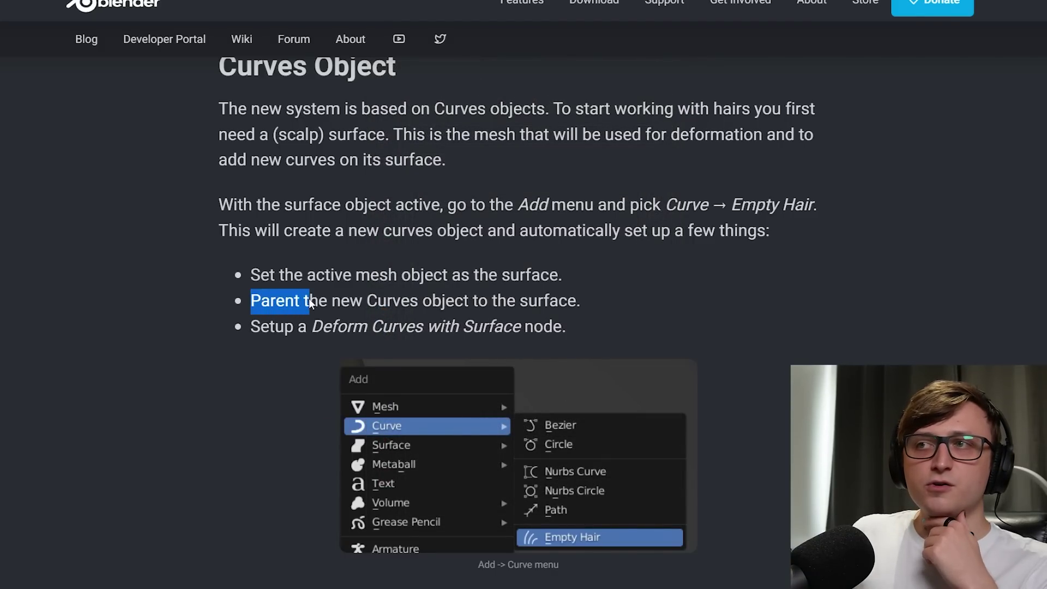
drag(309, 299, 580, 307)
click(581, 317)
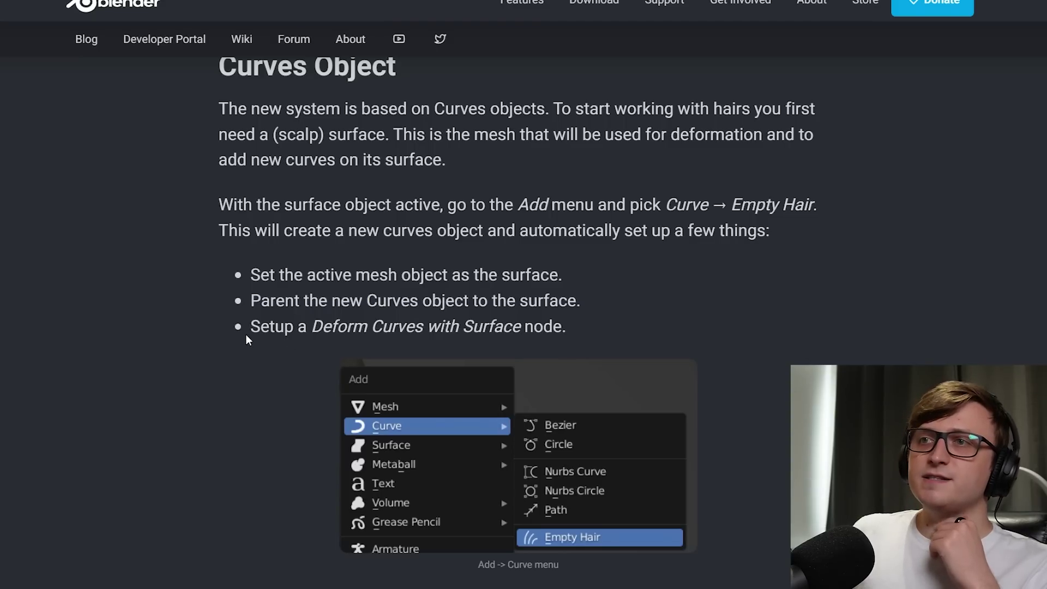
drag(263, 326, 391, 332)
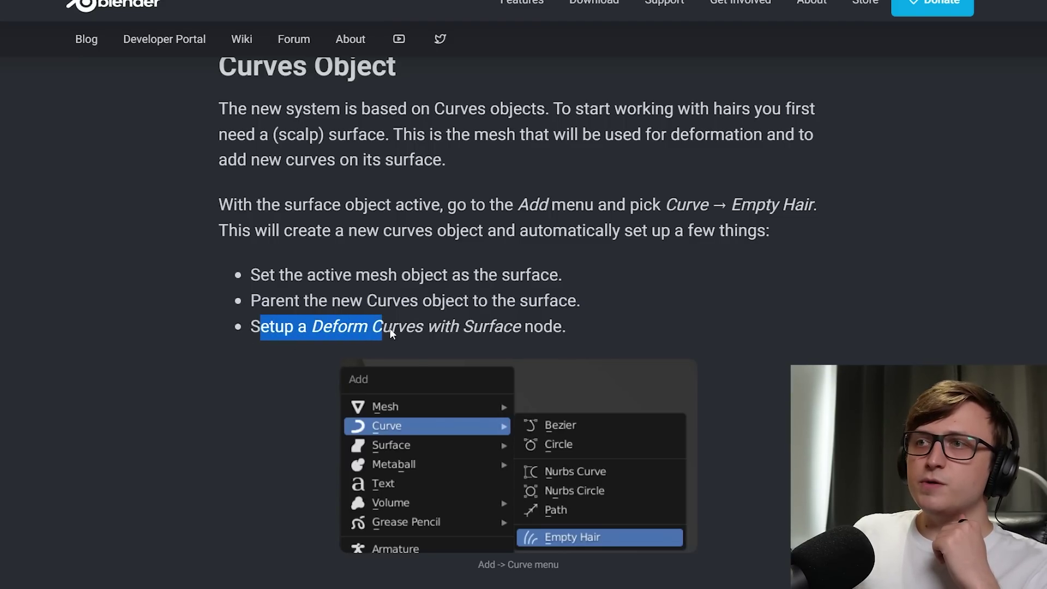
drag(563, 332, 568, 331)
click(568, 332)
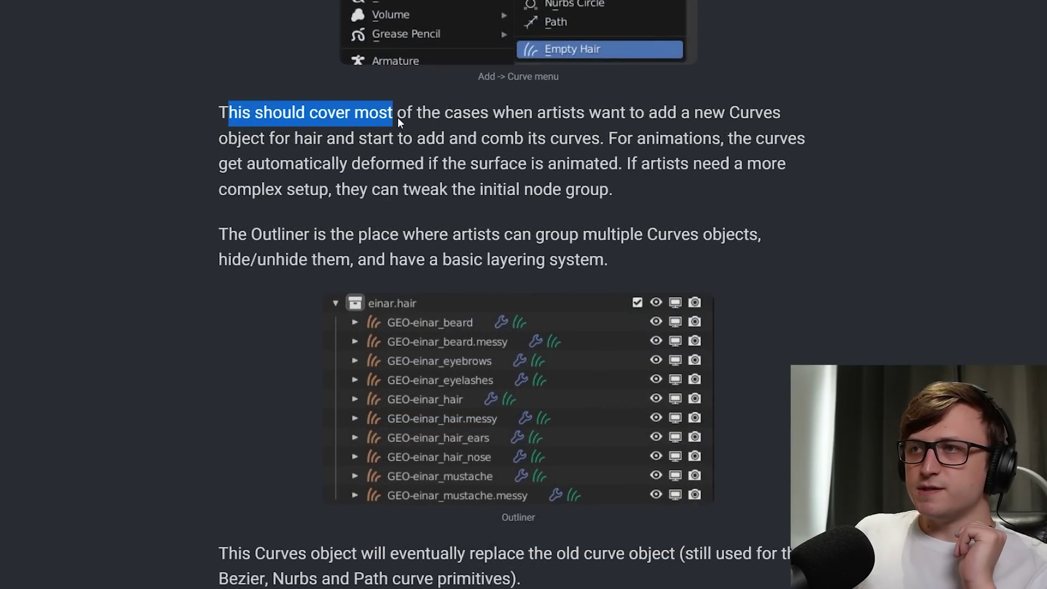
Step: Read the paragraph below the Add menu image about typical hair setups, animated surfaces and node group tweaks, highlighting its lines
drag(691, 120, 781, 115)
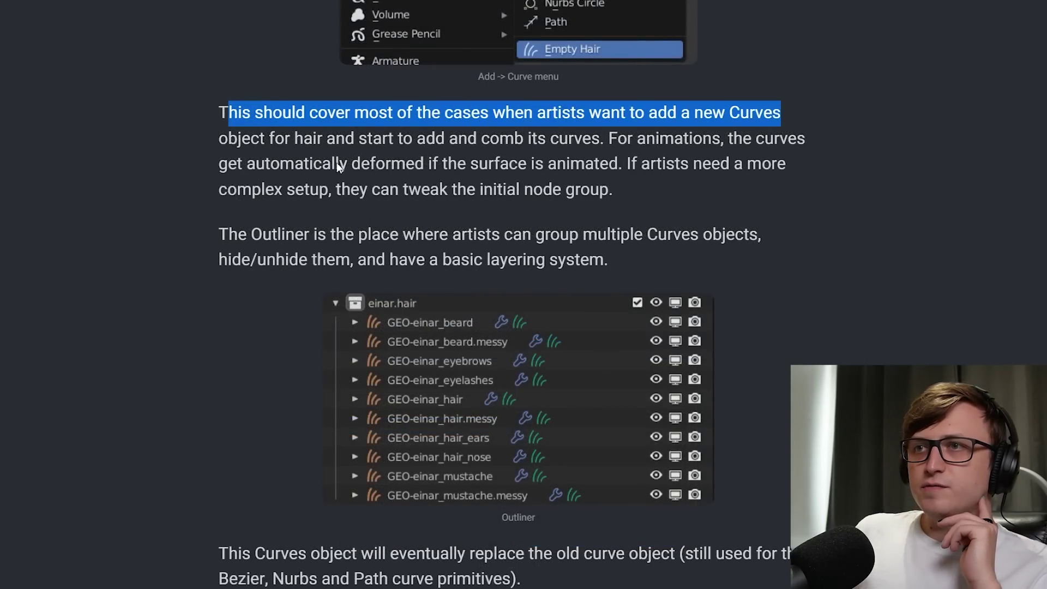
drag(260, 139, 320, 142)
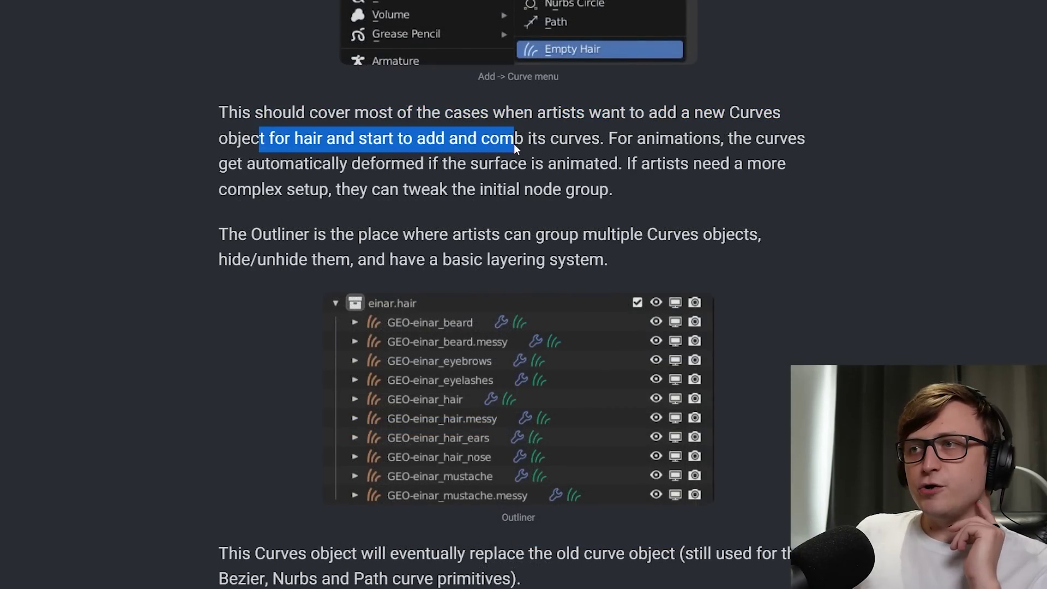
drag(609, 139, 780, 140)
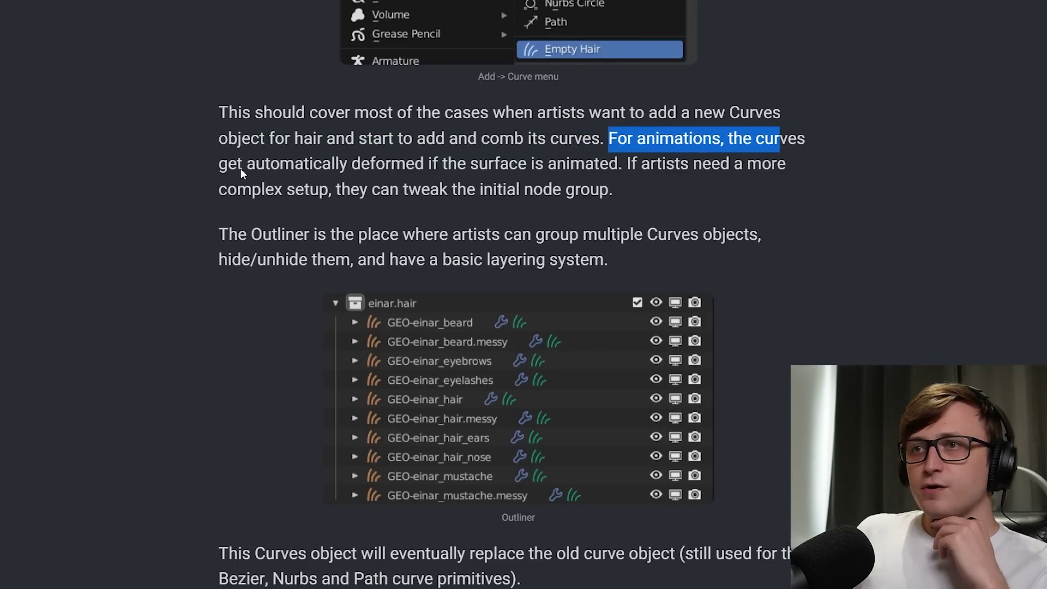
drag(228, 164, 780, 165)
drag(251, 190, 624, 193)
Step: Read the passages on organizing Curves objects in the Outliner and on the old curve object, highlighting the text
drag(219, 234, 675, 237)
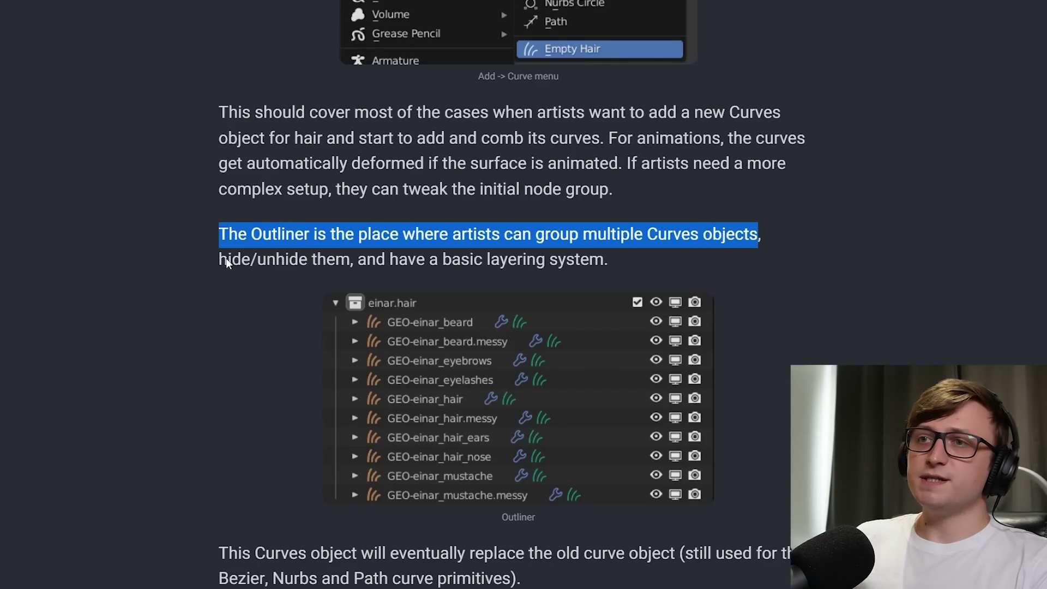
drag(221, 258, 231, 257)
drag(373, 263, 608, 264)
scroll(454, 344, down, 5)
drag(220, 267, 562, 266)
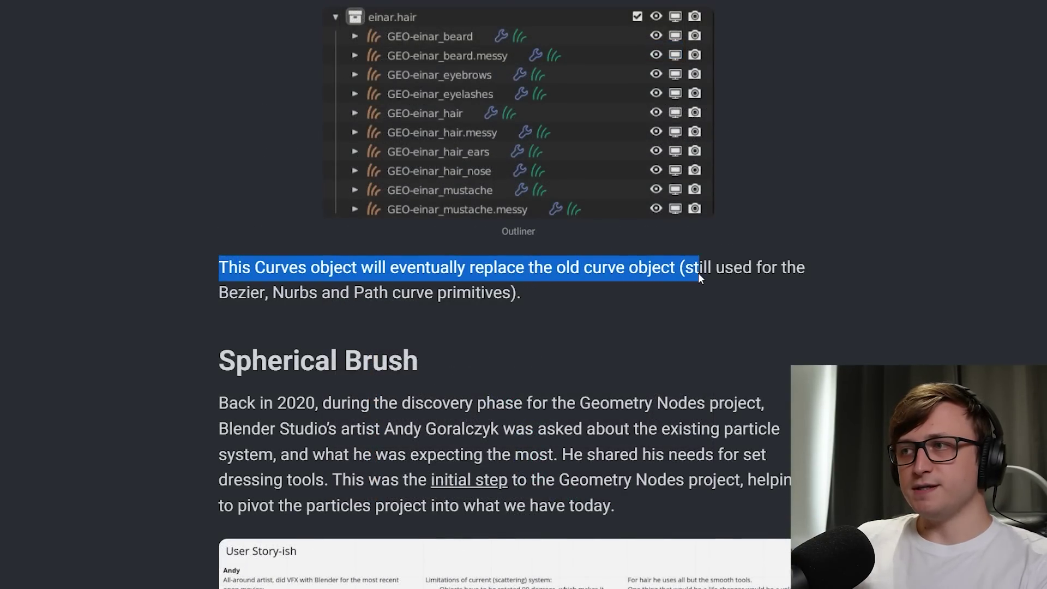
click(222, 296)
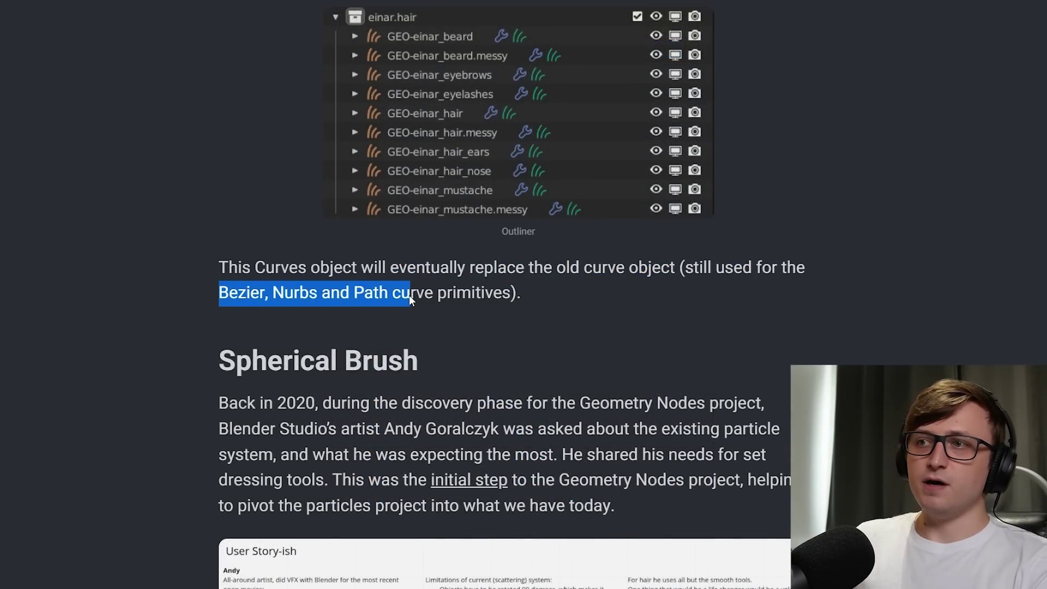
drag(506, 295, 563, 289)
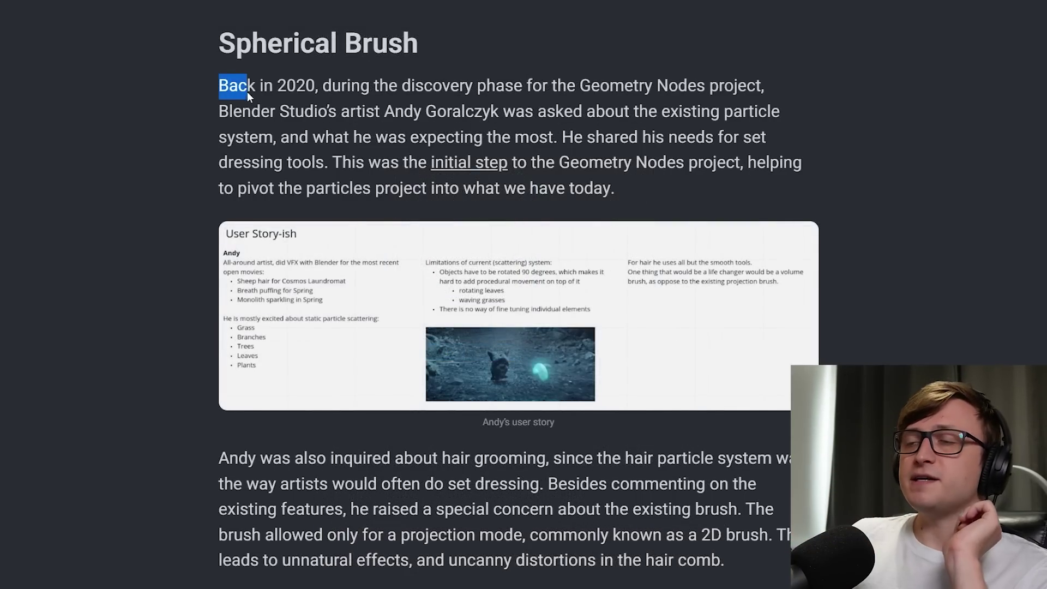
Step: Read the first paragraph of the Spherical Brush section on the Geometry Nodes discovery phase, highlighting its lines
drag(247, 92, 480, 95)
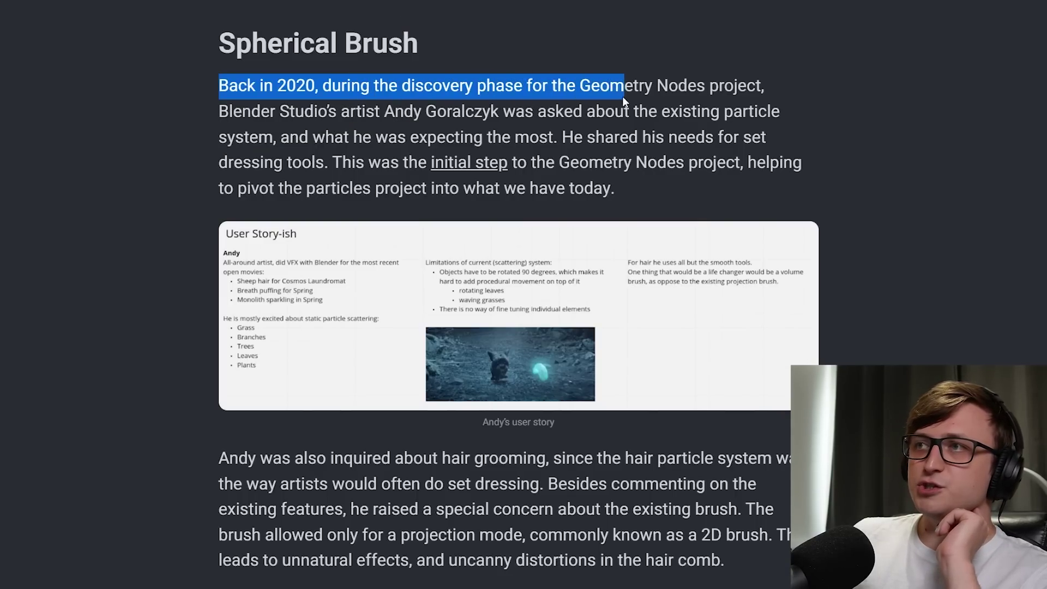
drag(229, 112, 260, 113)
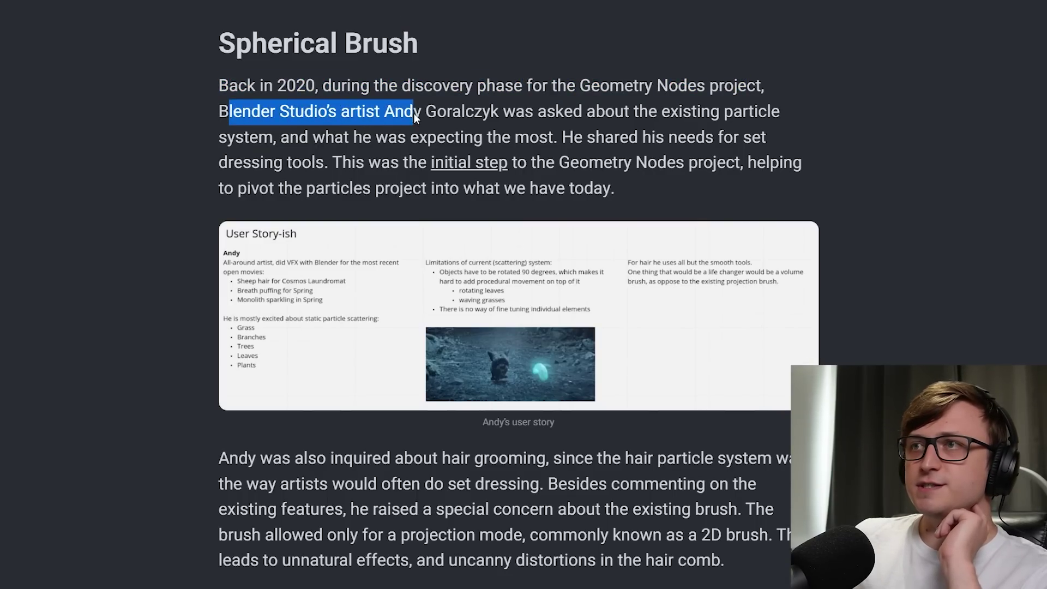
drag(413, 113, 758, 113)
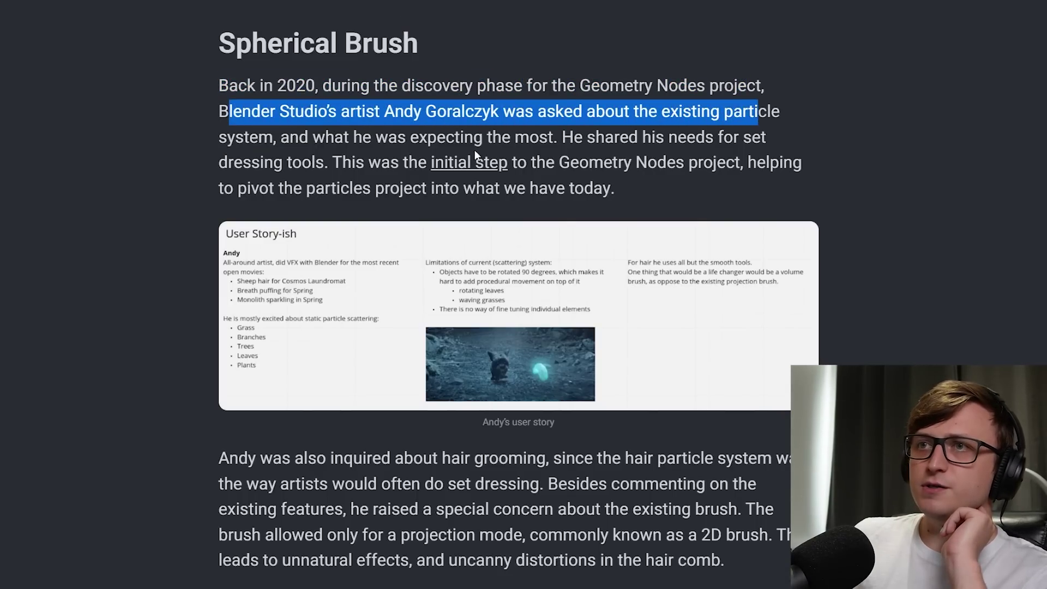
drag(279, 137, 755, 140)
drag(220, 163, 710, 172)
click(367, 162)
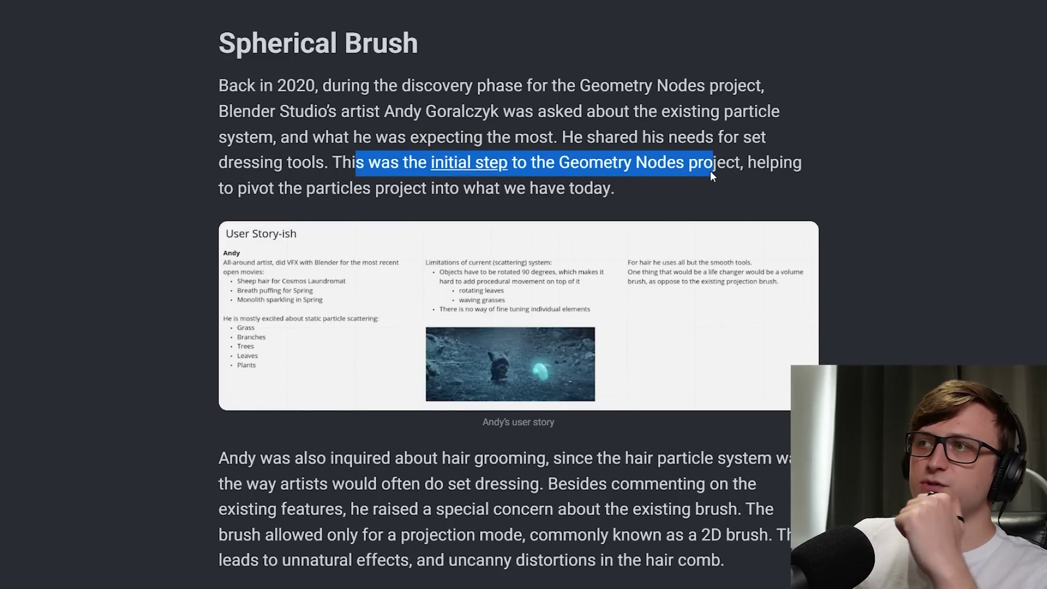
Step: Read the paragraph below the user story image about hair grooming and the existing 2D projection brush, highlighting it line by line
drag(219, 458, 457, 458)
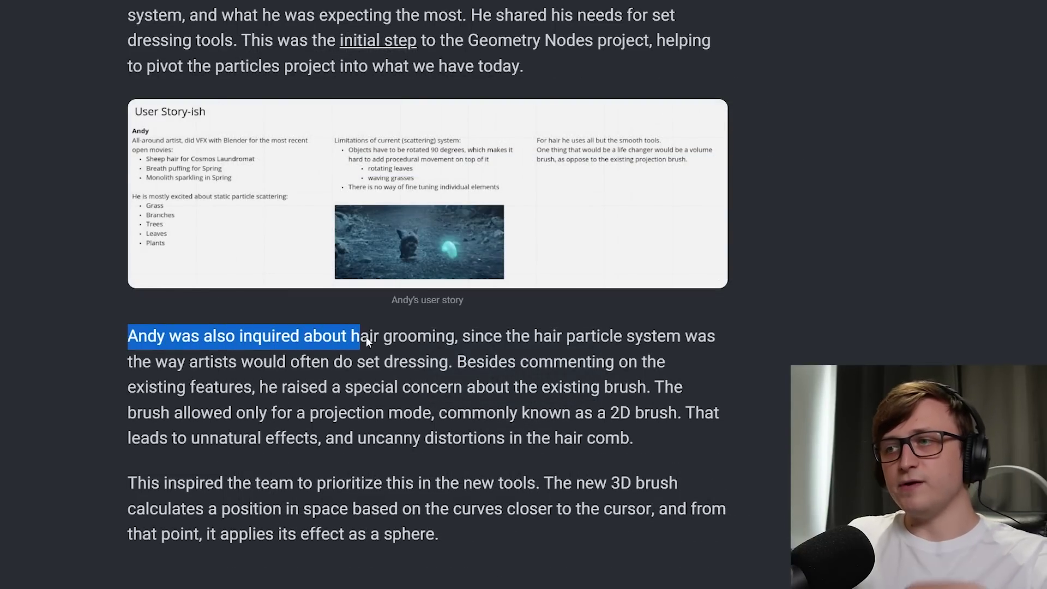
drag(458, 337, 686, 347)
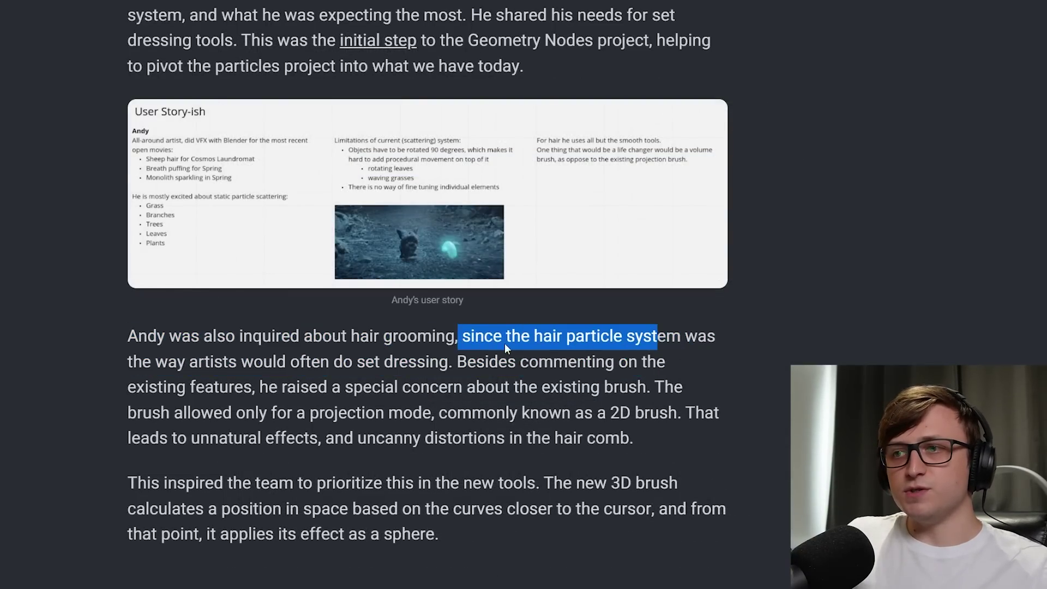
click(217, 361)
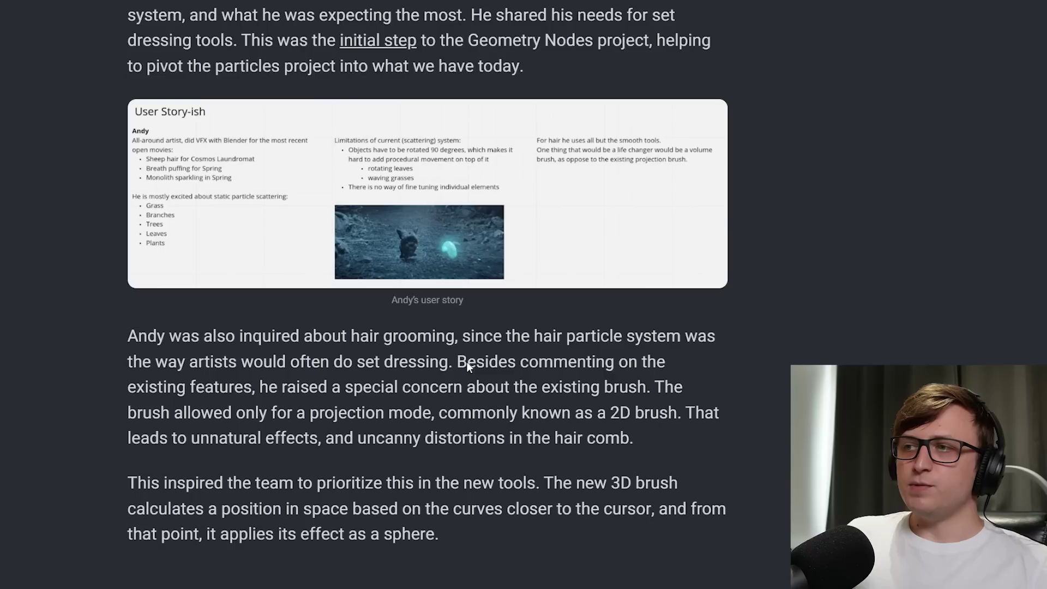
drag(466, 362, 608, 367)
drag(195, 388, 427, 386)
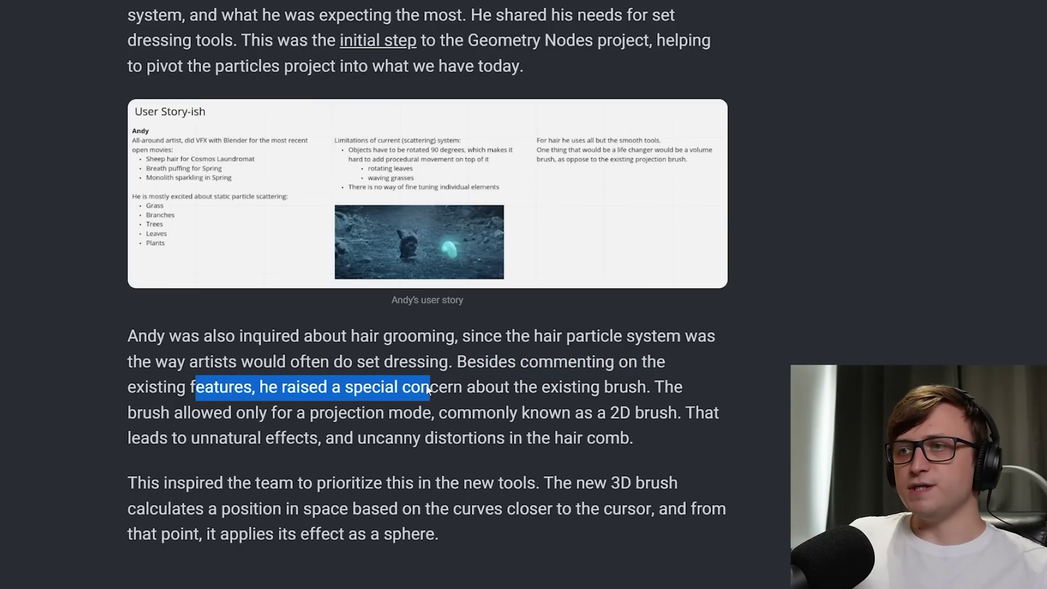
drag(515, 387, 646, 385)
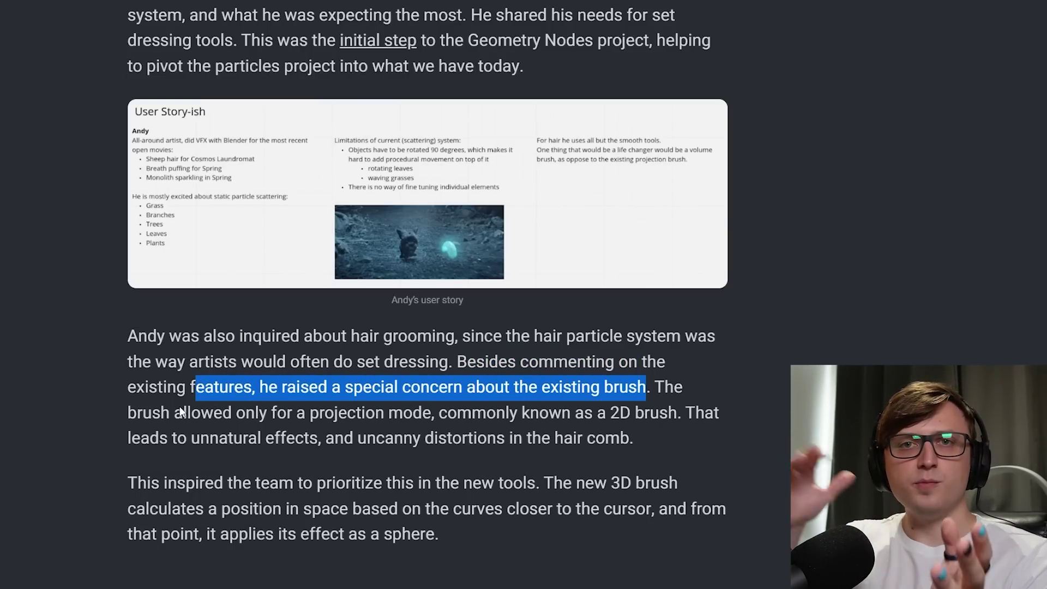
drag(134, 413, 235, 416)
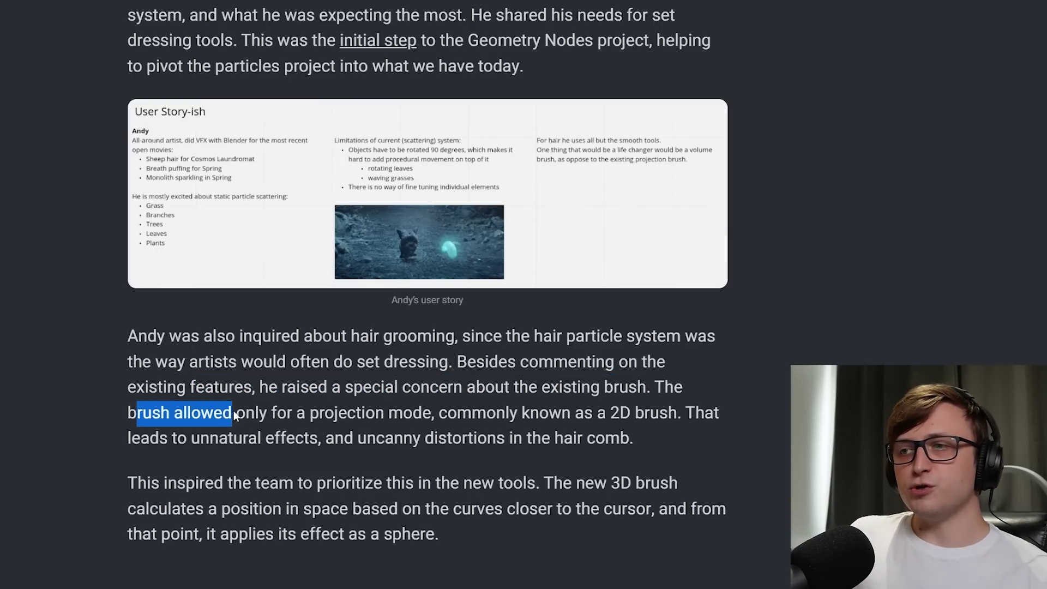
drag(326, 414, 384, 415)
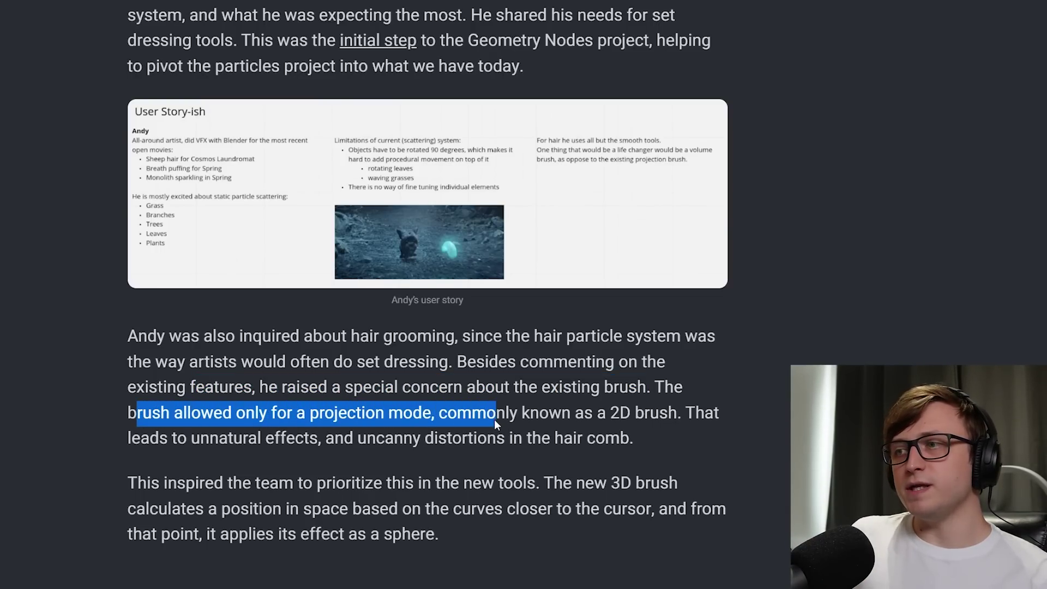
drag(704, 413, 312, 441)
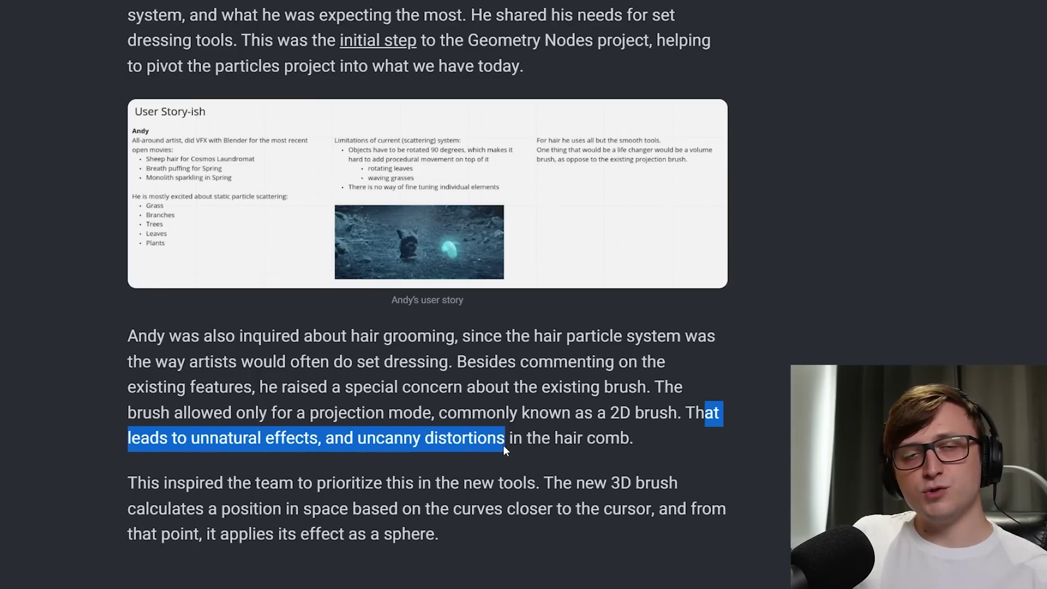
drag(539, 442, 636, 439)
Step: Read the paragraph on the new 3D brush that applies its effect as a sphere, highlighting its lines
scroll(487, 453, down, 2)
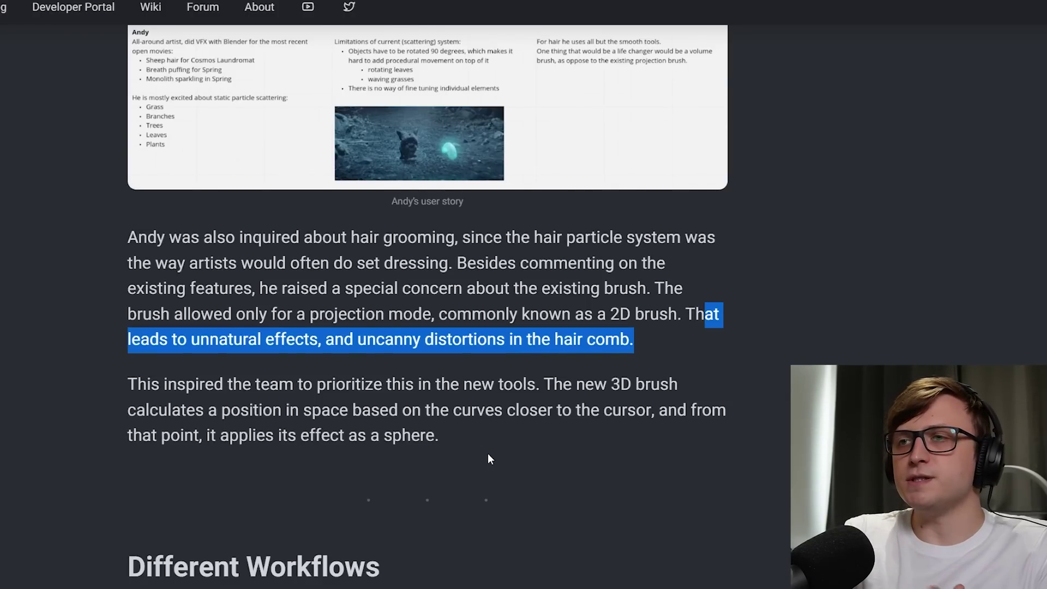
drag(129, 384, 480, 388)
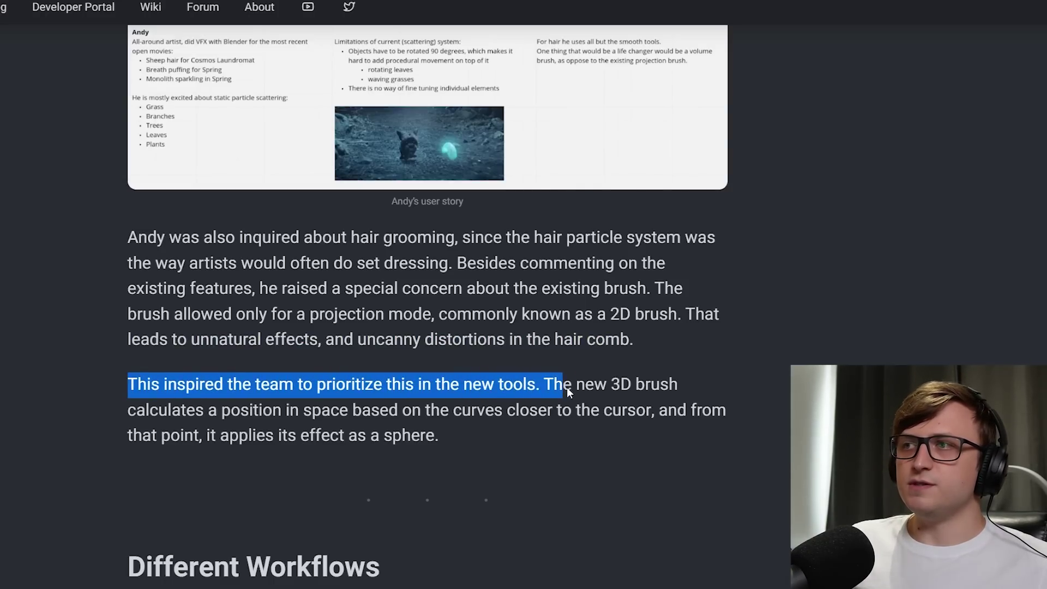
drag(136, 411, 388, 417)
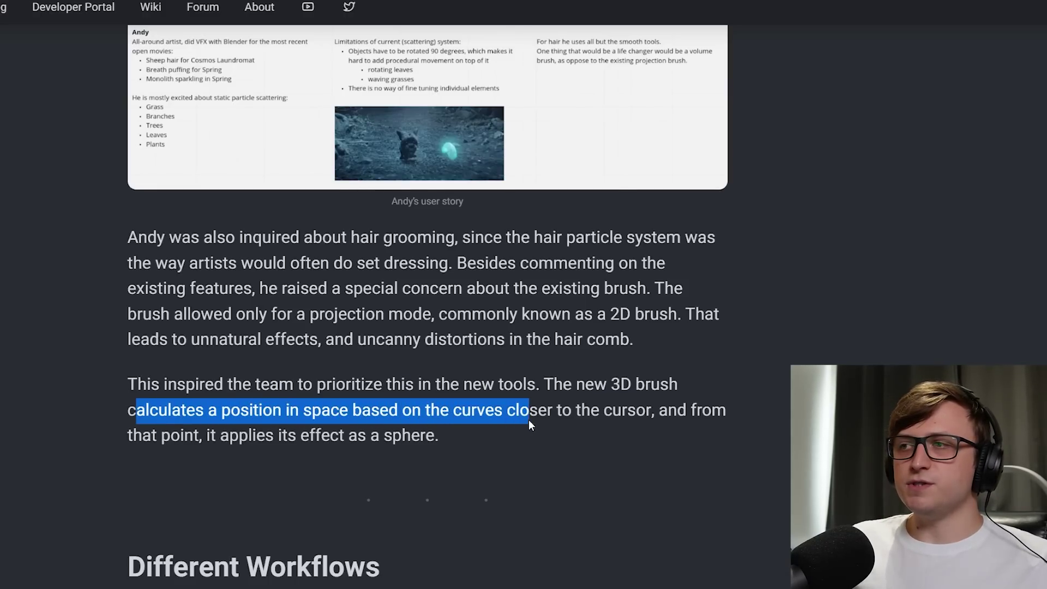
drag(528, 420, 677, 414)
drag(153, 436, 361, 436)
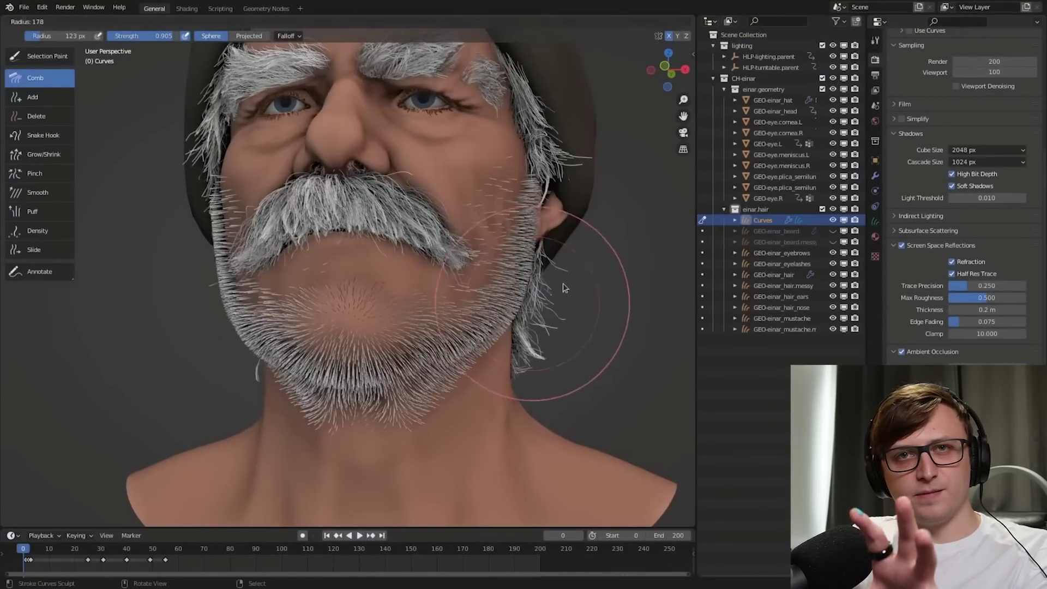
Step: In Blender, comb the beard using the Comb brush in Sphere mode with a 178 px radius, and switch the brush to Projected
click(563, 283)
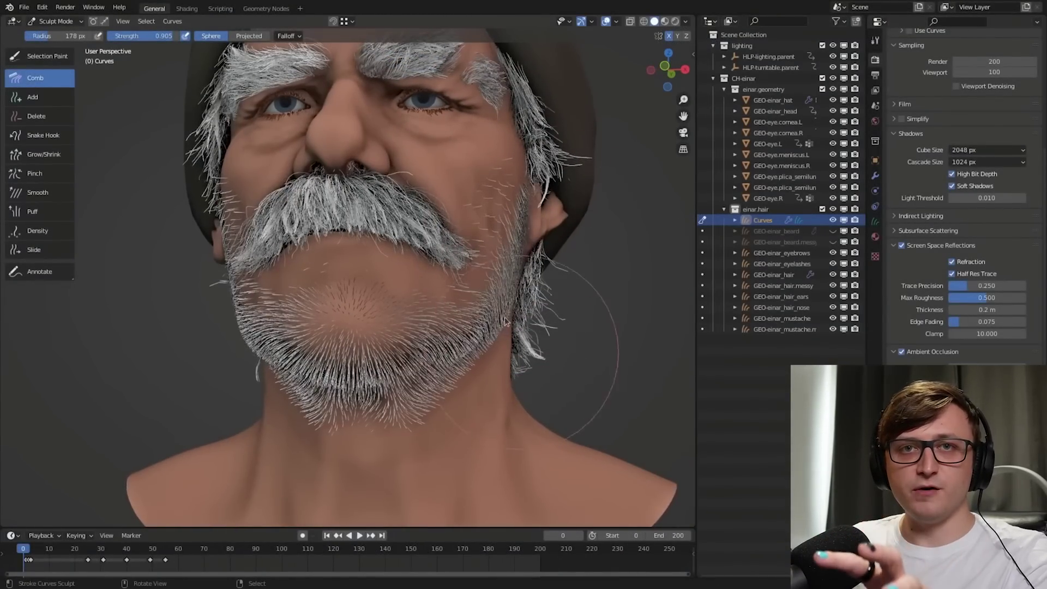
mouse_move(256, 305)
mouse_down()
mouse_move(294, 349)
mouse_move(403, 354)
mouse_move(355, 309)
mouse_move(327, 382)
mouse_move(417, 420)
mouse_move(503, 287)
mouse_move(506, 227)
mouse_move(538, 219)
mouse_move(572, 250)
mouse_move(480, 295)
mouse_move(460, 326)
mouse_up()
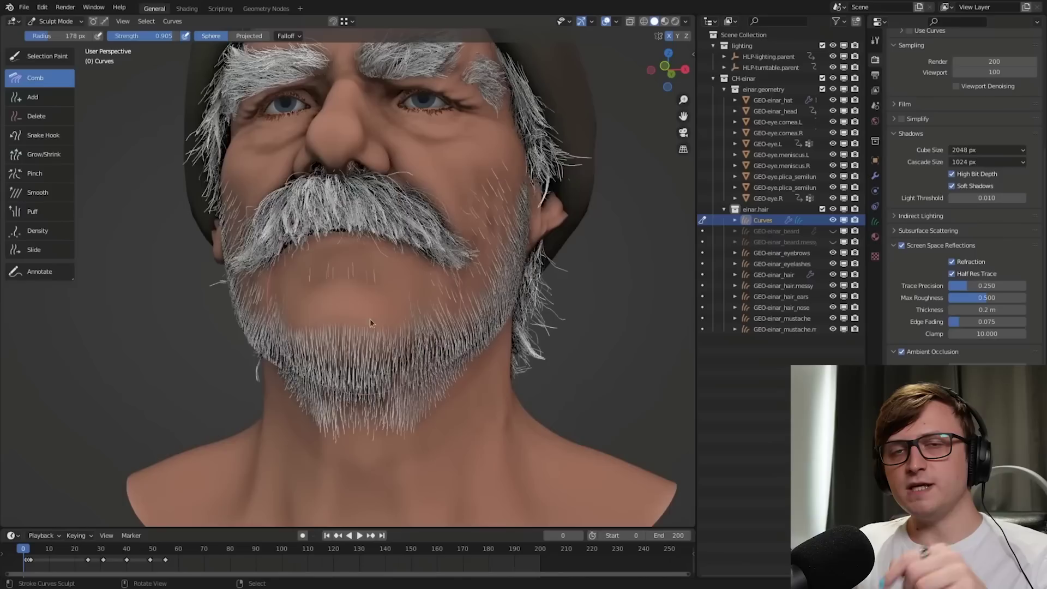
click(249, 35)
middle_drag(316, 102, 485, 273)
middle_drag(518, 308, 535, 222)
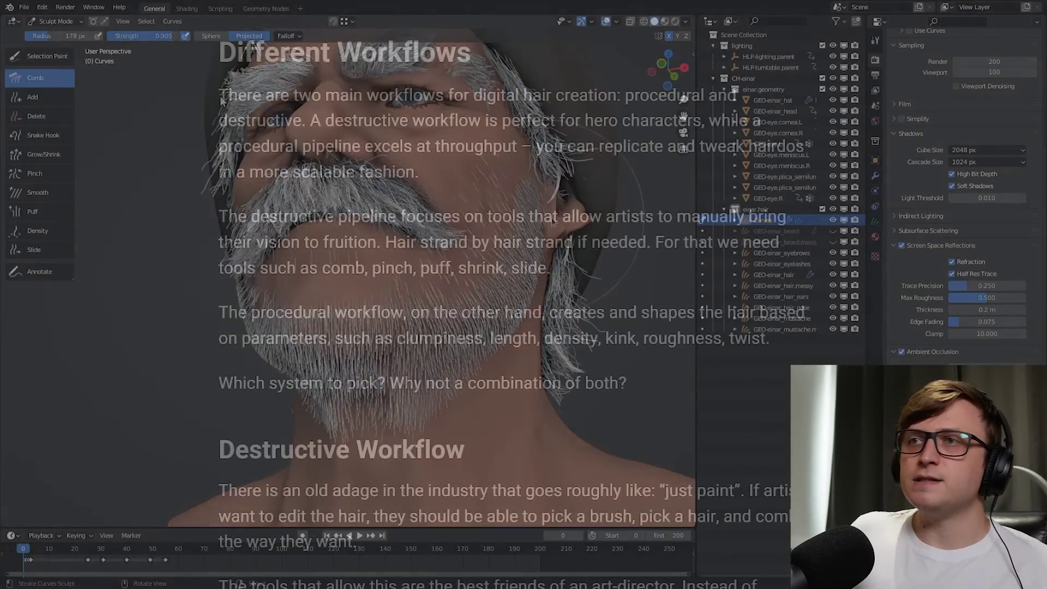
Step: Return to the article and read the first Different Workflows paragraph on procedural and destructive hair creation, highlighting its lines
drag(219, 96, 664, 100)
drag(219, 121, 637, 121)
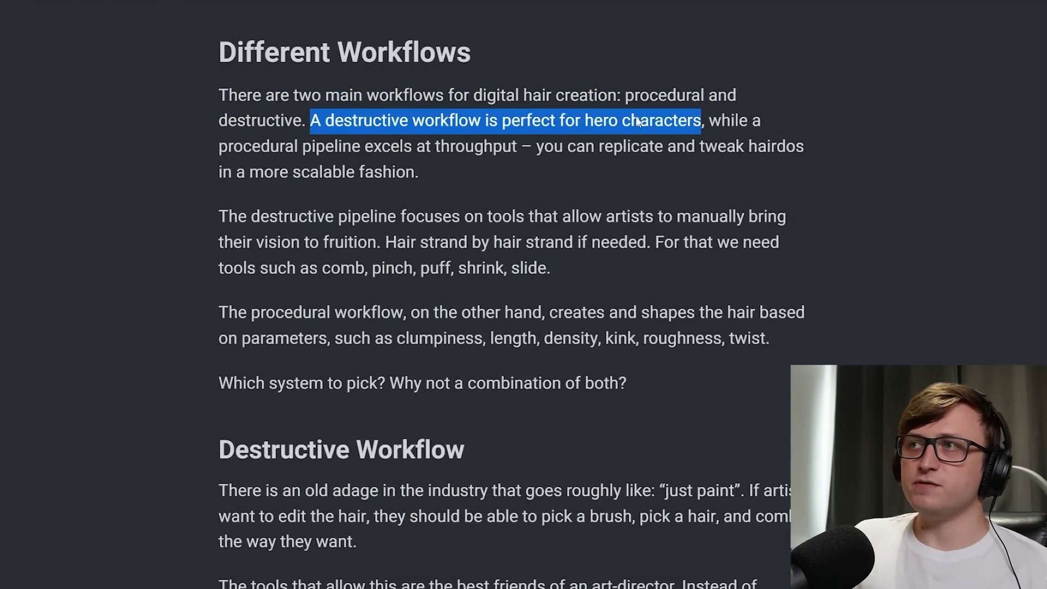
drag(227, 146, 804, 149)
drag(220, 174, 424, 175)
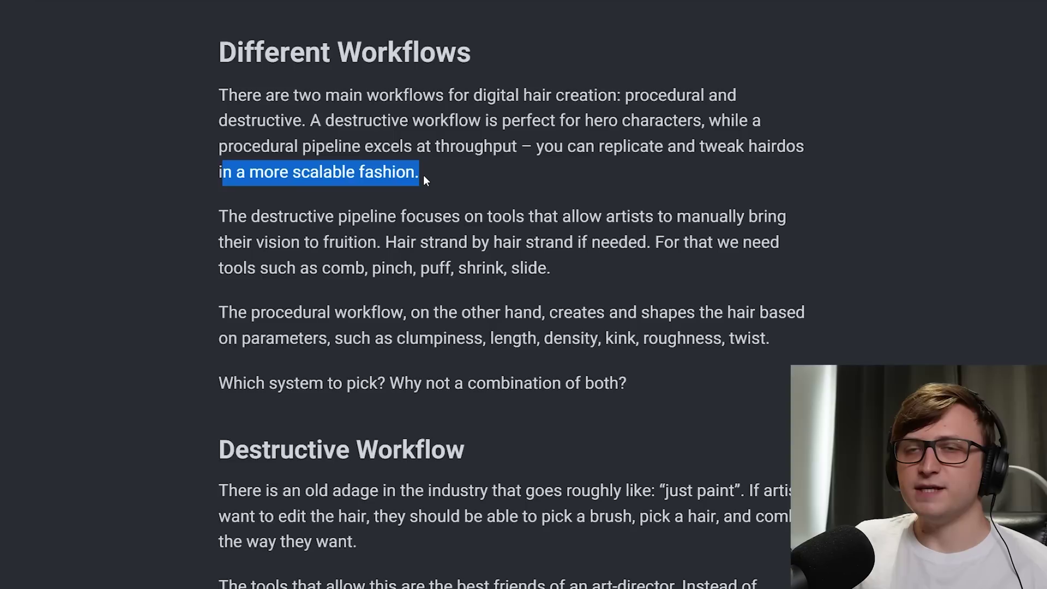
Step: Read the start of the destructive pipeline paragraph about artists manually bringing their vision to fruition, highlighting the text
drag(228, 217, 441, 217)
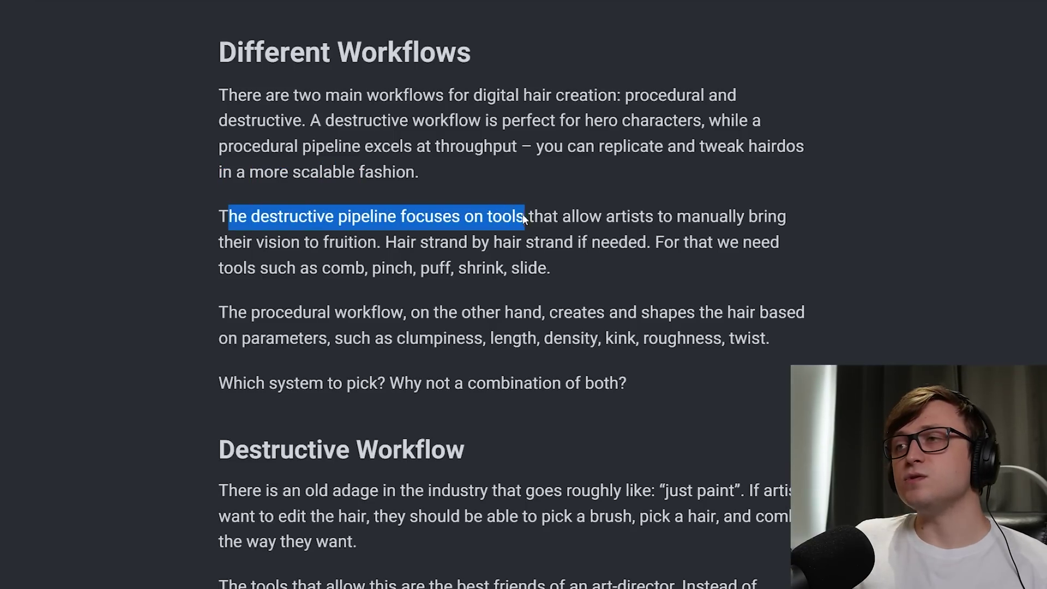
drag(619, 218, 745, 218)
drag(243, 243, 647, 246)
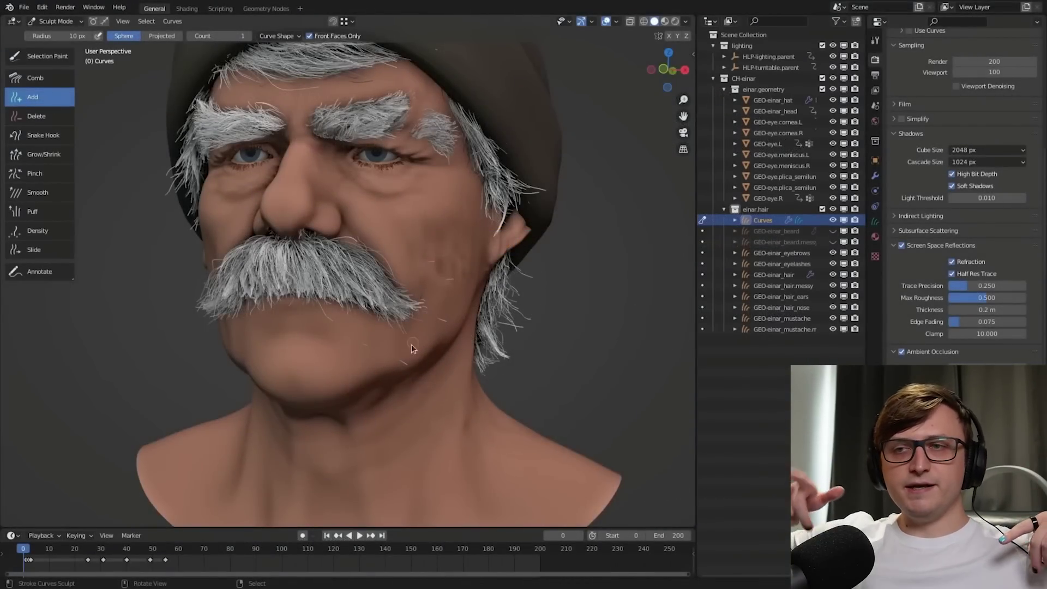
Step: In Blender, add hair curves over the cheek and jaw using the Add brush with a 77 px radius and a count of 16
mouse_move(443, 238)
mouse_down()
mouse_move(442, 277)
mouse_move(408, 245)
mouse_move(464, 292)
mouse_up()
middle_drag(464, 292, 427, 318)
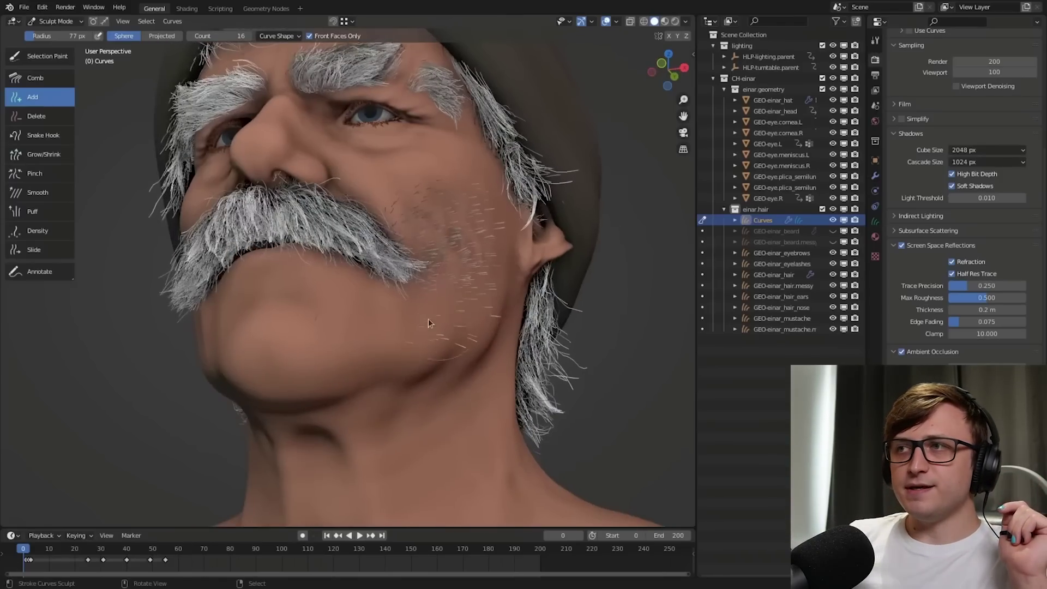
drag(427, 319, 378, 337)
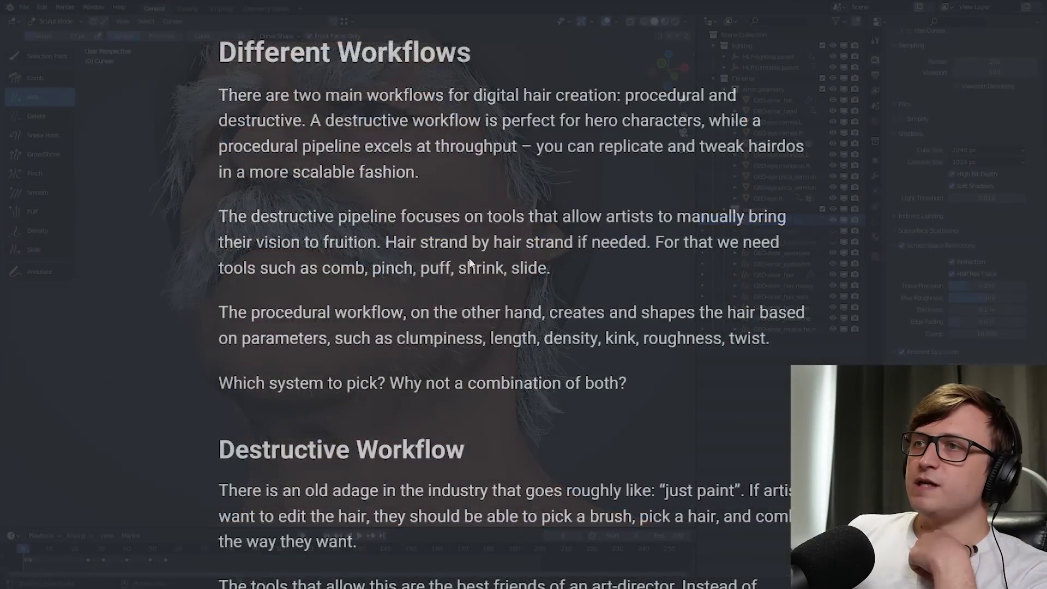
Step: Return to the article and read the rest of the destructive pipeline paragraph on strand-by-strand work and the needed tools, highlighting the text
drag(385, 242, 577, 245)
click(626, 256)
drag(691, 242, 780, 243)
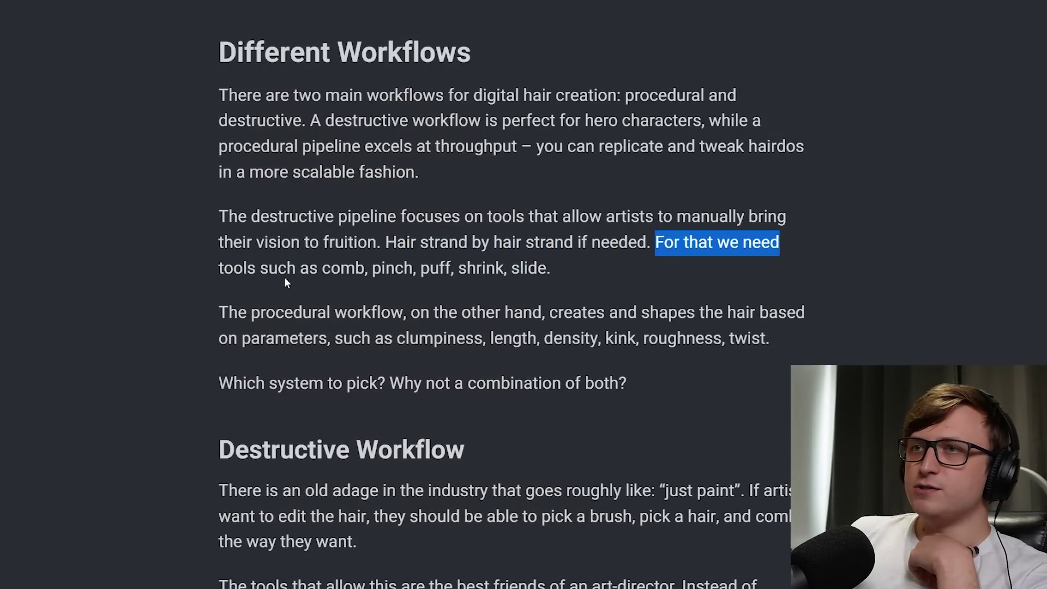
drag(218, 268, 290, 267)
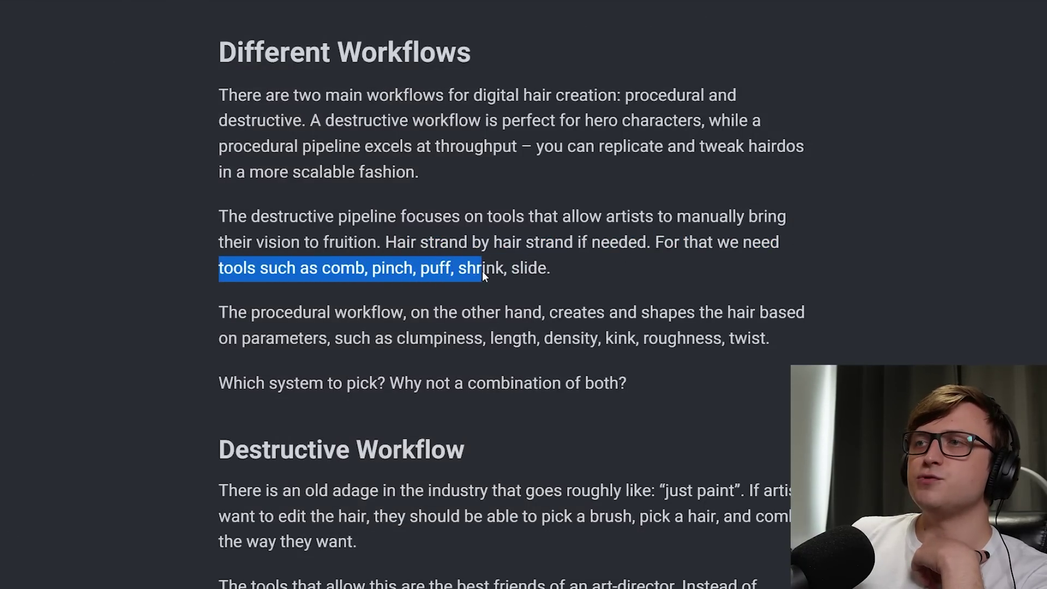
Step: Read the procedural workflow paragraph and the question on combining both systems, highlighting the text
drag(228, 316, 365, 316)
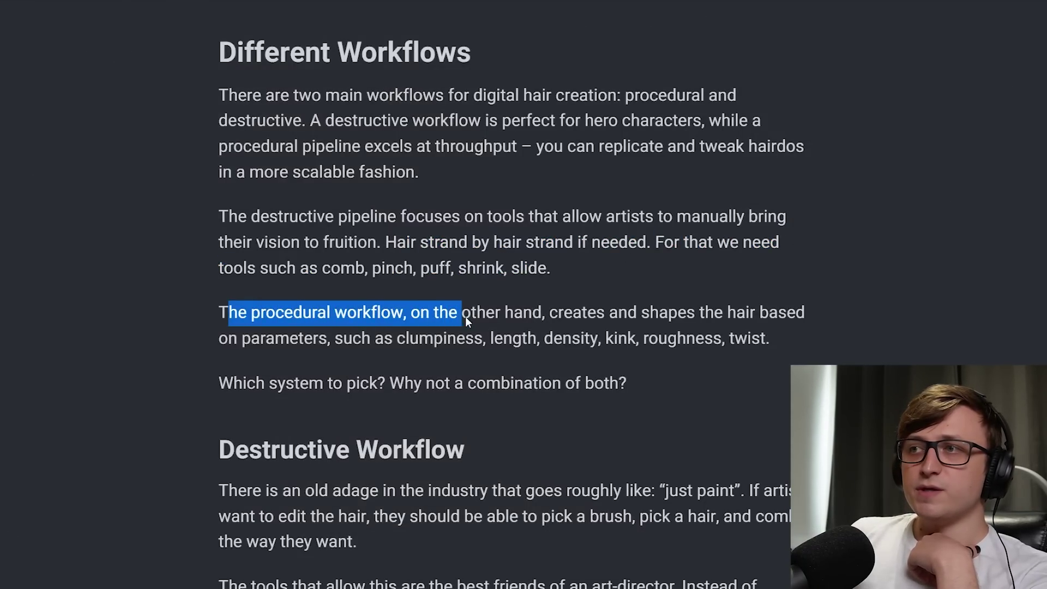
drag(547, 317, 663, 318)
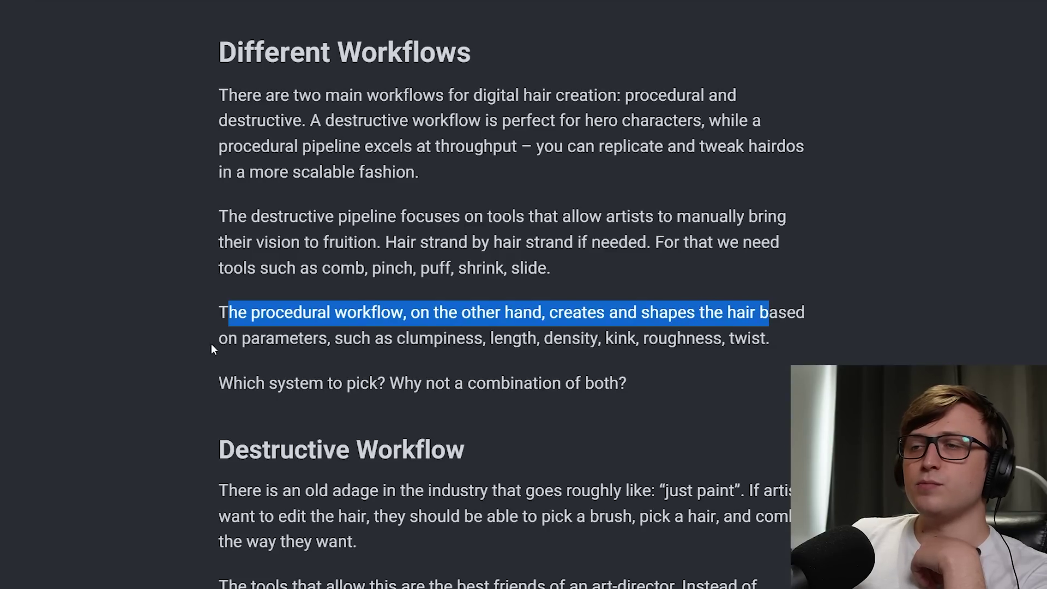
drag(212, 345, 390, 343)
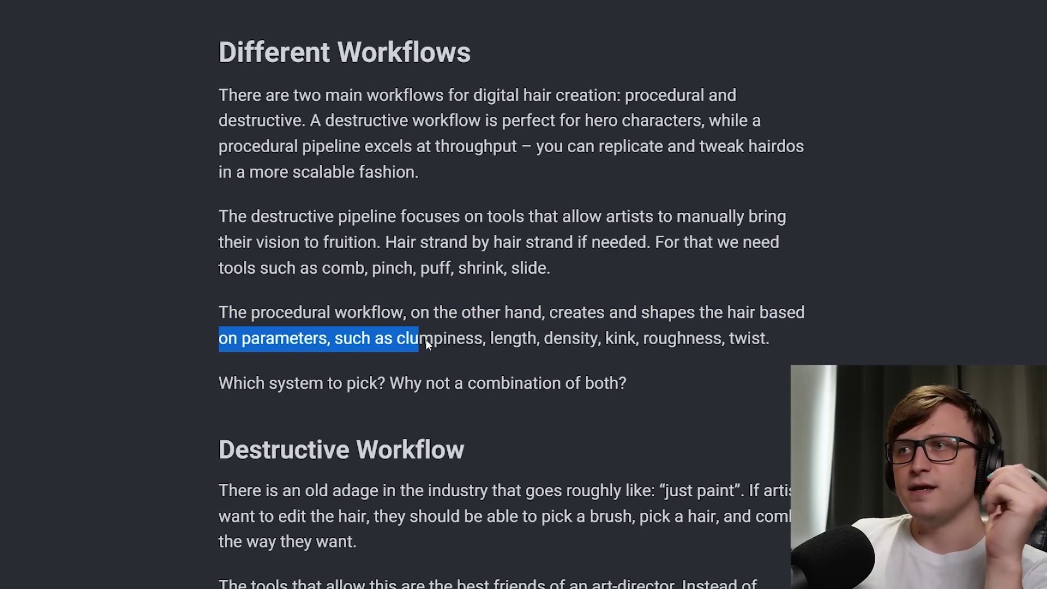
drag(596, 339, 699, 341)
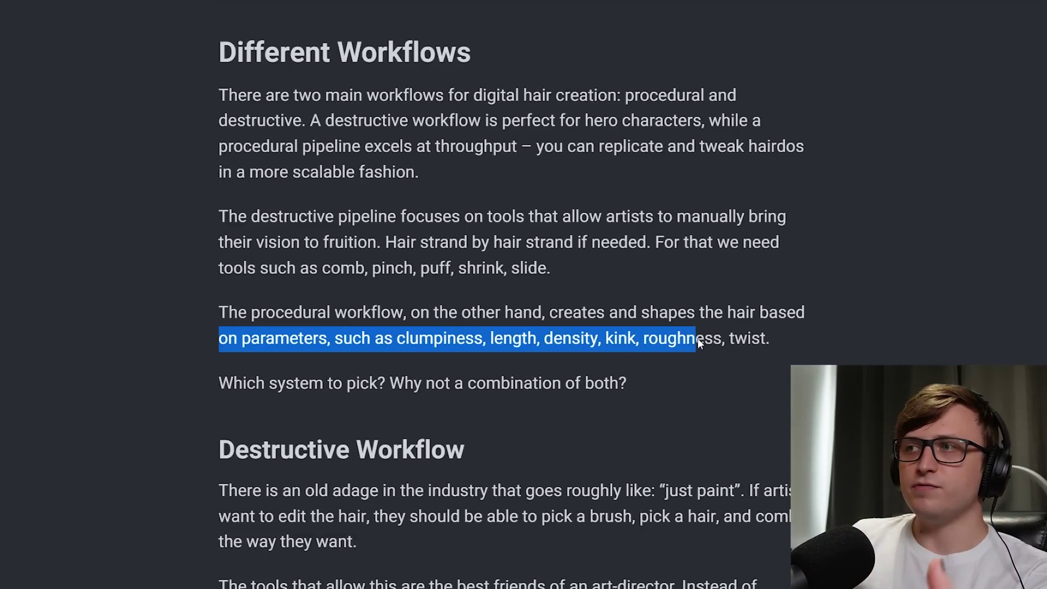
drag(220, 380, 625, 386)
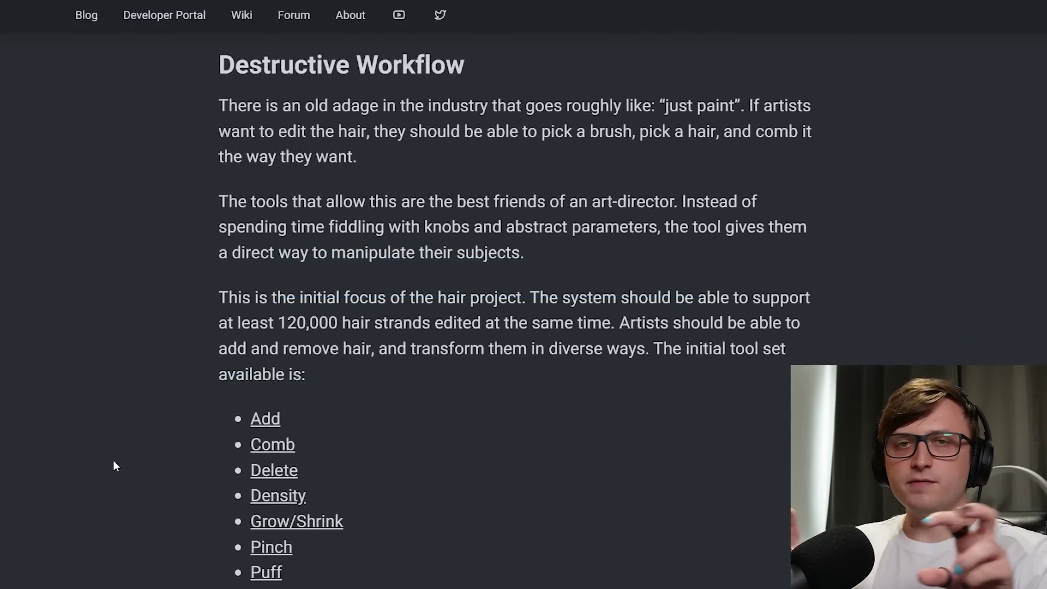
Step: Read the first two Destructive Workflow paragraphs on the "just paint" adage and direct manipulation tools, highlighting their lines
scroll(202, 122, up, 1)
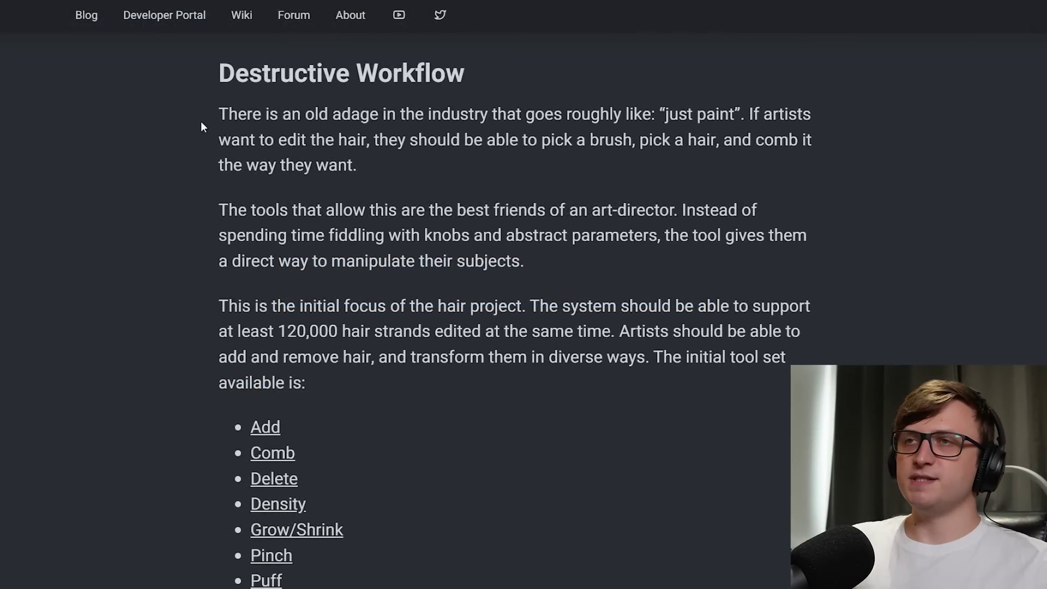
drag(227, 112, 443, 116)
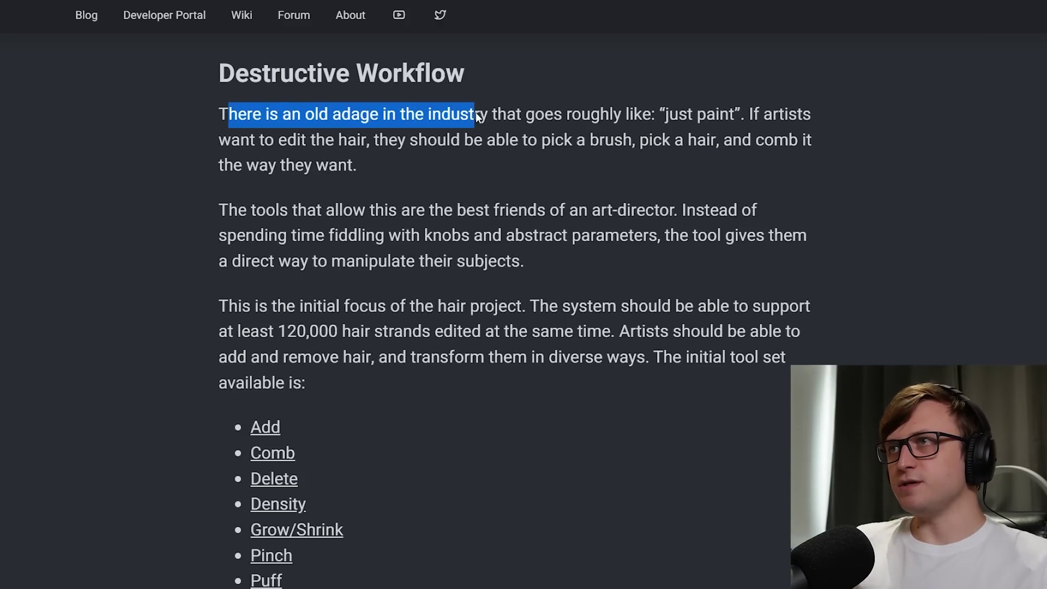
drag(548, 114, 381, 141)
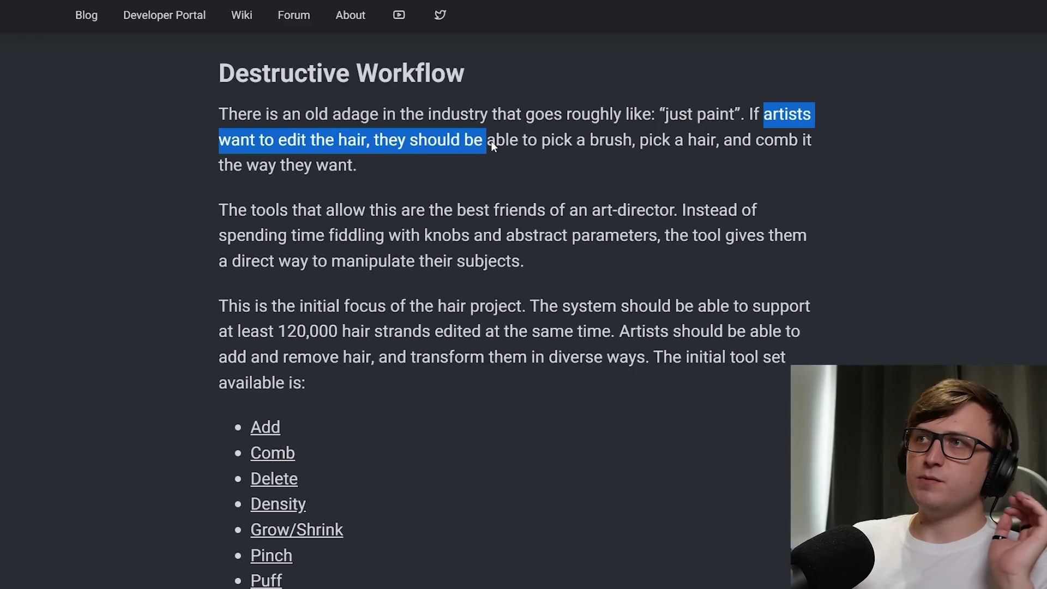
drag(607, 146, 764, 148)
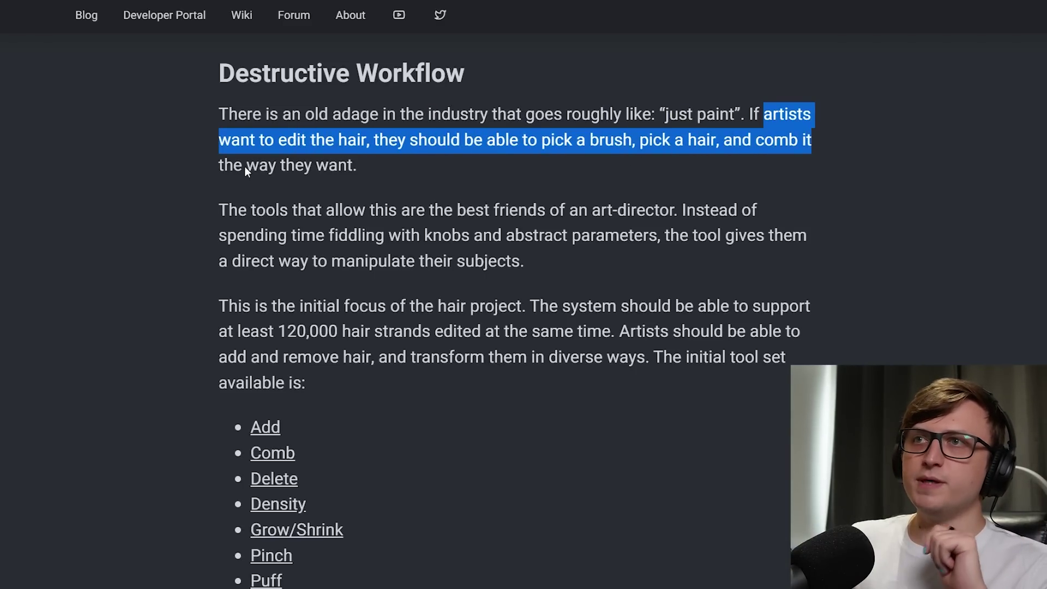
drag(244, 166, 363, 171)
drag(219, 210, 583, 212)
drag(650, 211, 389, 265)
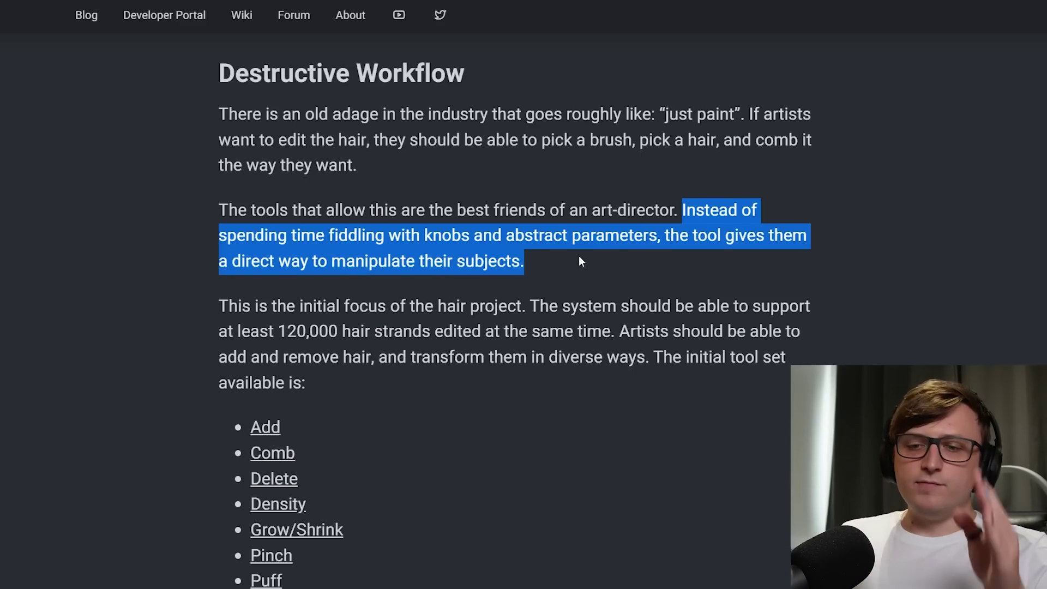
Step: Read the paragraph on the hair project's initial focus, supported strand count and initial tool set, highlighting it line by line
drag(219, 306, 771, 308)
drag(219, 331, 250, 335)
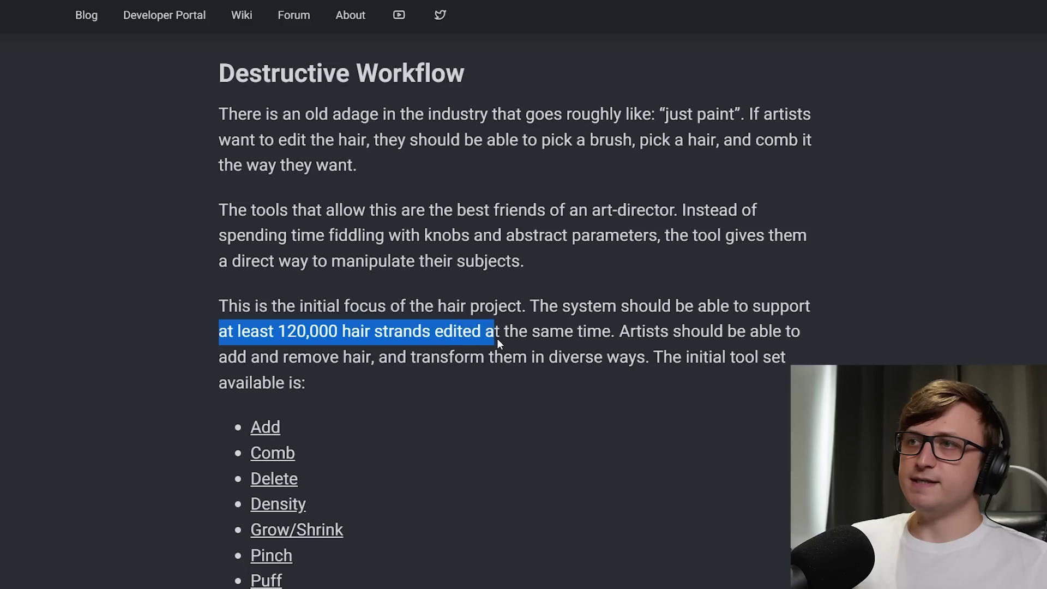
drag(611, 336, 800, 331)
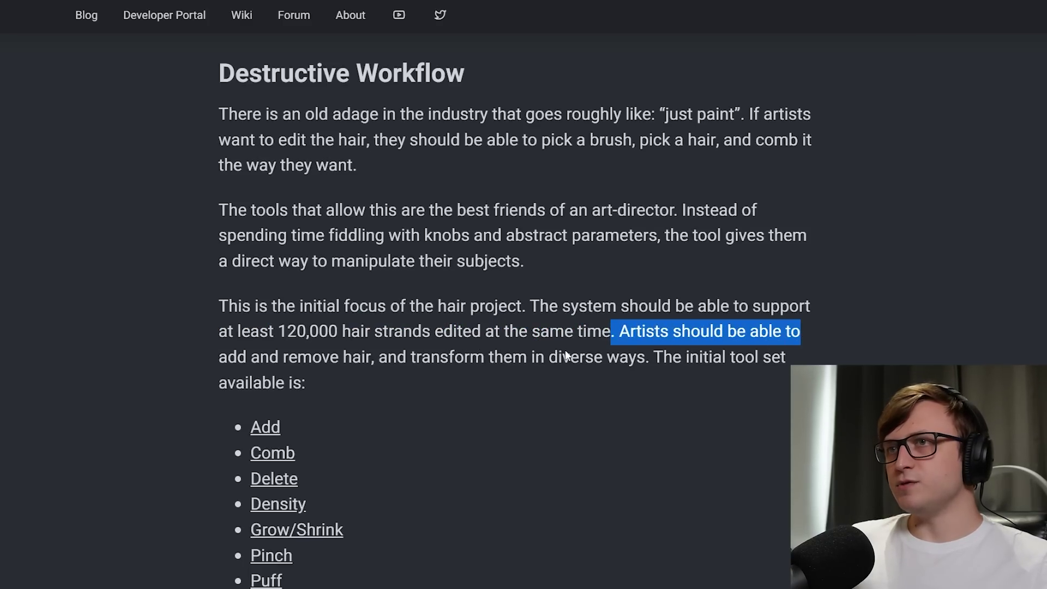
drag(237, 357, 781, 357)
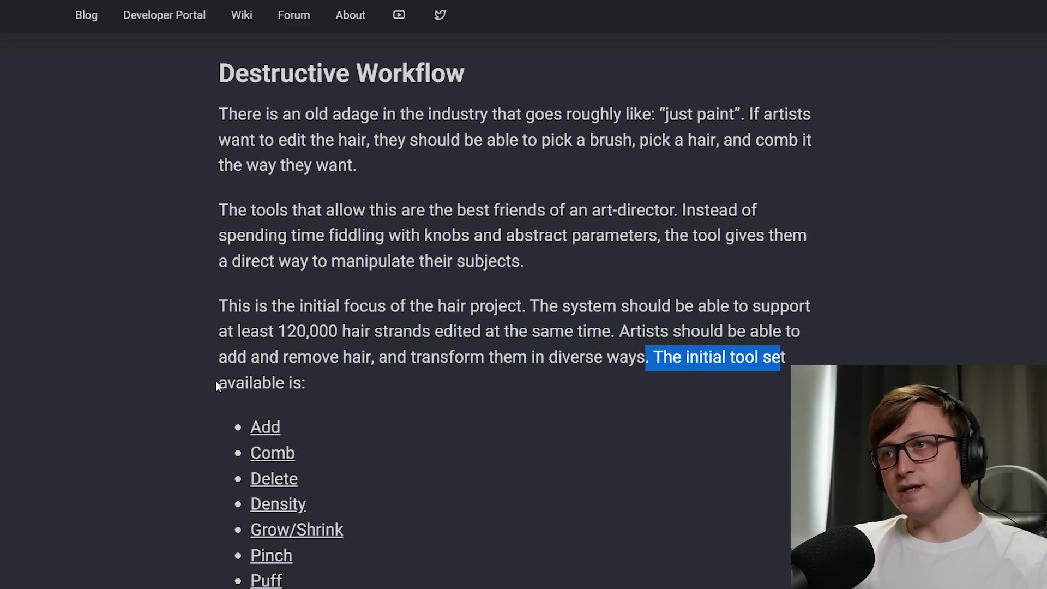
drag(216, 386, 372, 395)
Step: Read the passages below the tool list on the available selection tools and the next planned tools, highlighting the text
scroll(285, 269, down, 3)
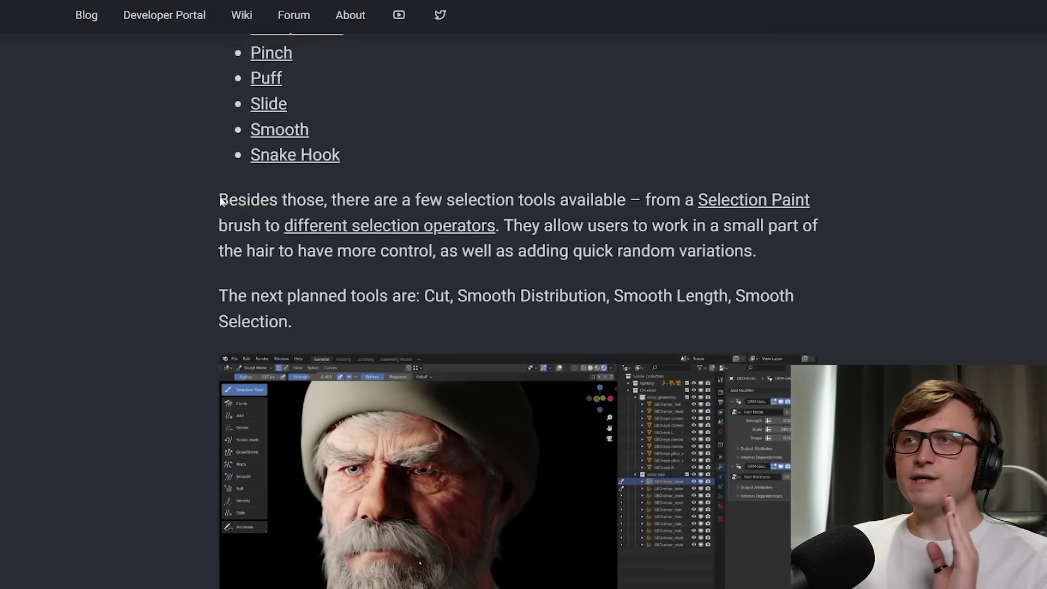
drag(219, 201, 811, 208)
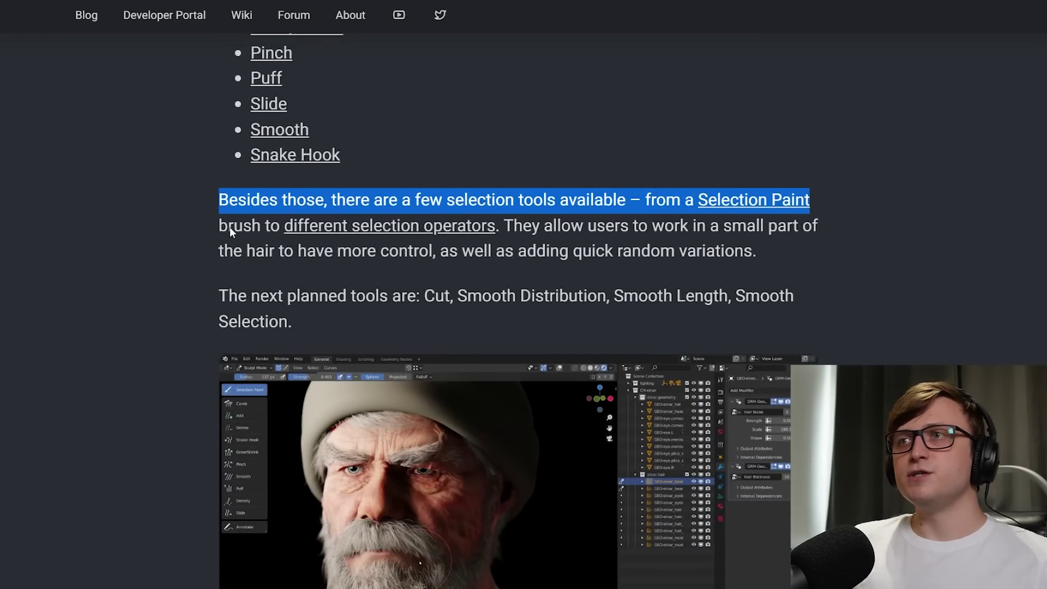
drag(230, 232, 815, 234)
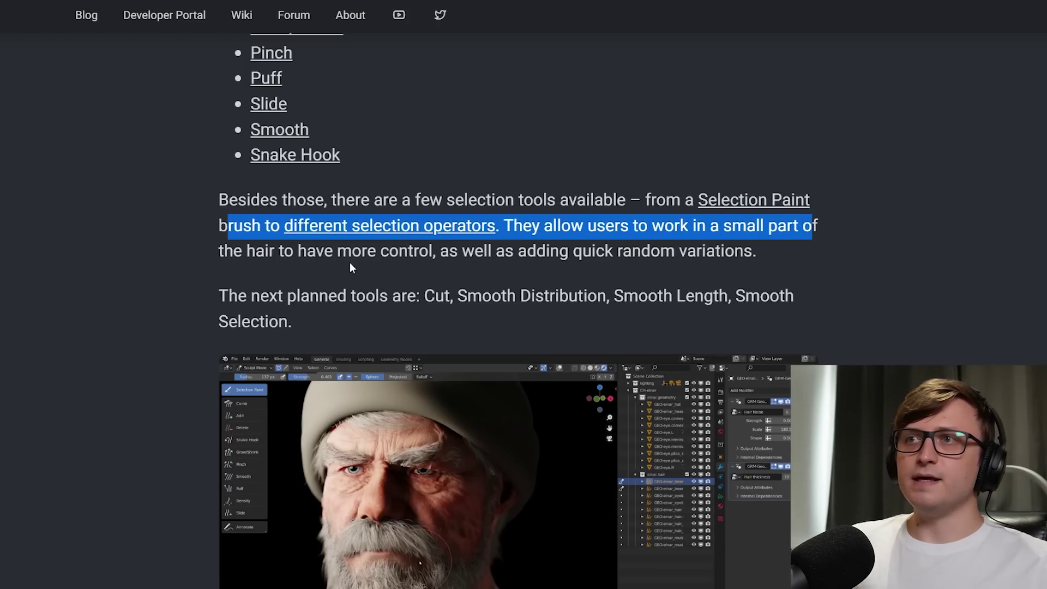
drag(268, 252, 778, 256)
click(229, 395)
scroll(229, 396, down, 1)
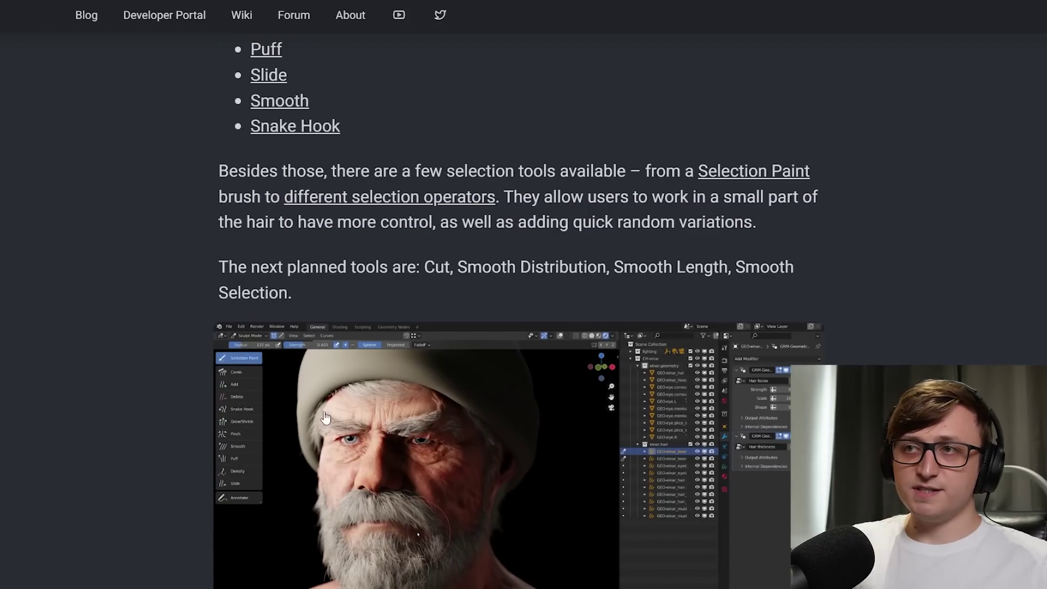
drag(218, 266, 564, 309)
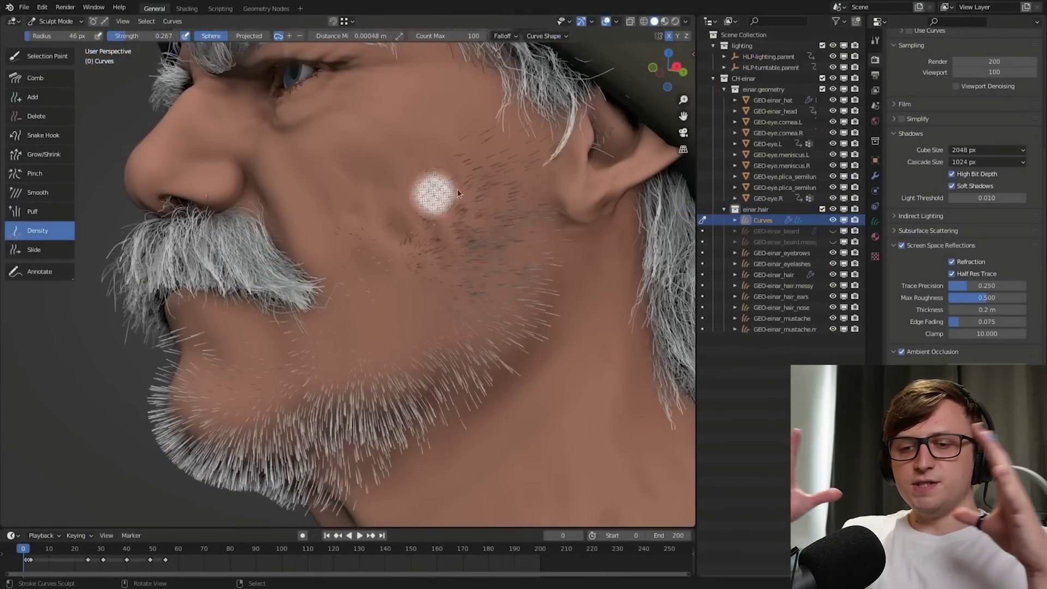
Step: Enlarge the Density brush radius to about 121 px and stroke it over the cheek stubble
click(470, 204)
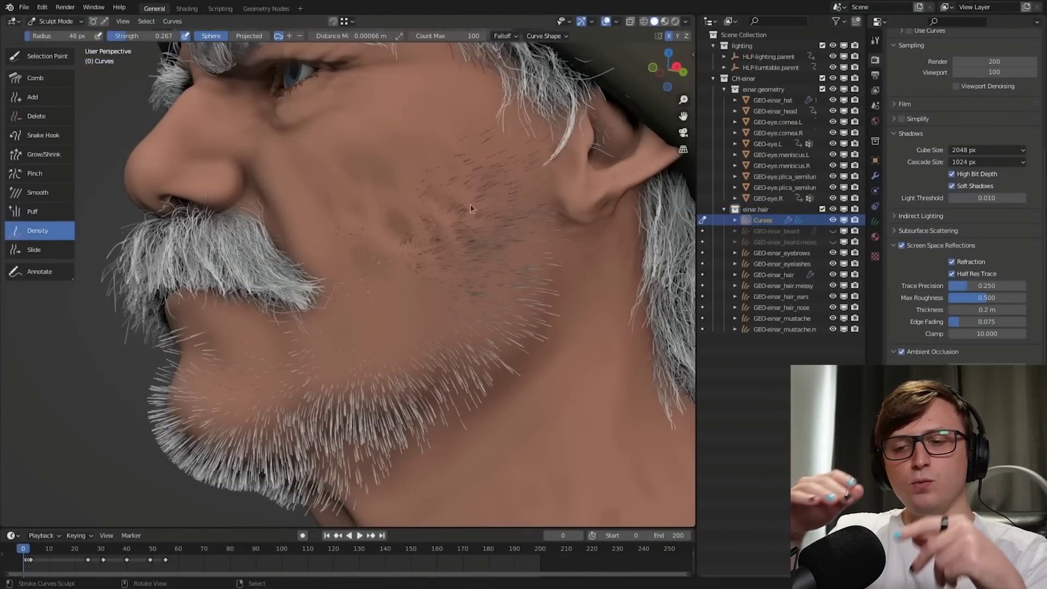
key(f)
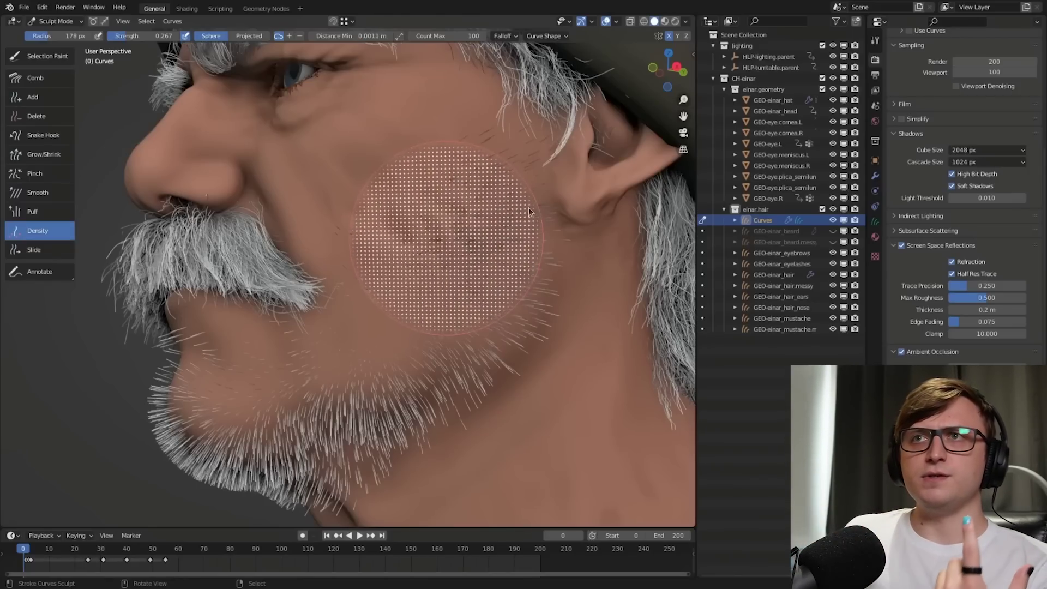
click(528, 205)
drag(451, 196, 418, 250)
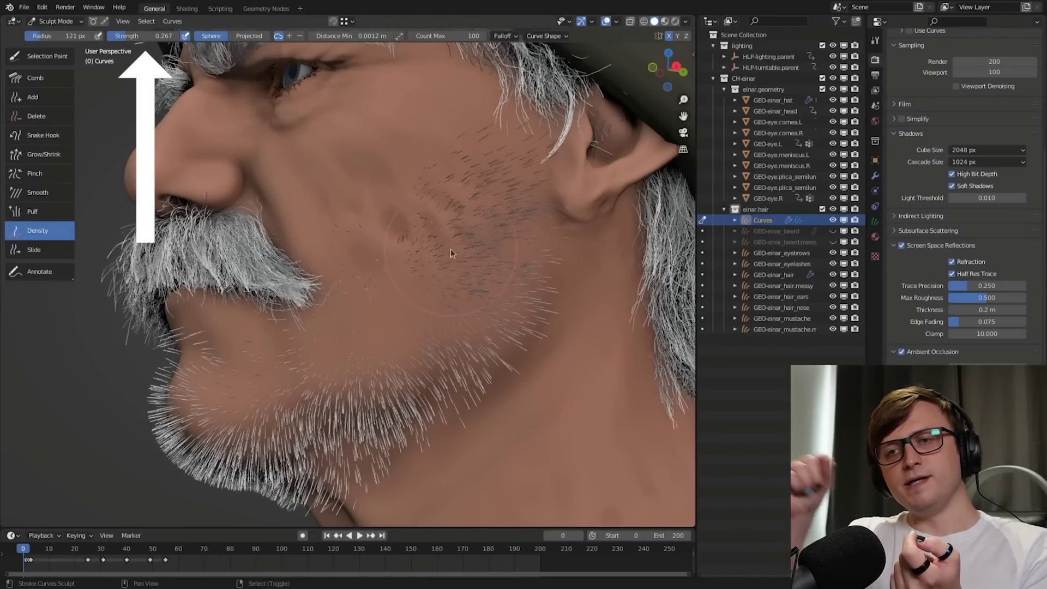
Step: Set the Density brush's minimum distance to 0.003 m and brush over the cheek hairs
key(shift+r)
click(502, 207)
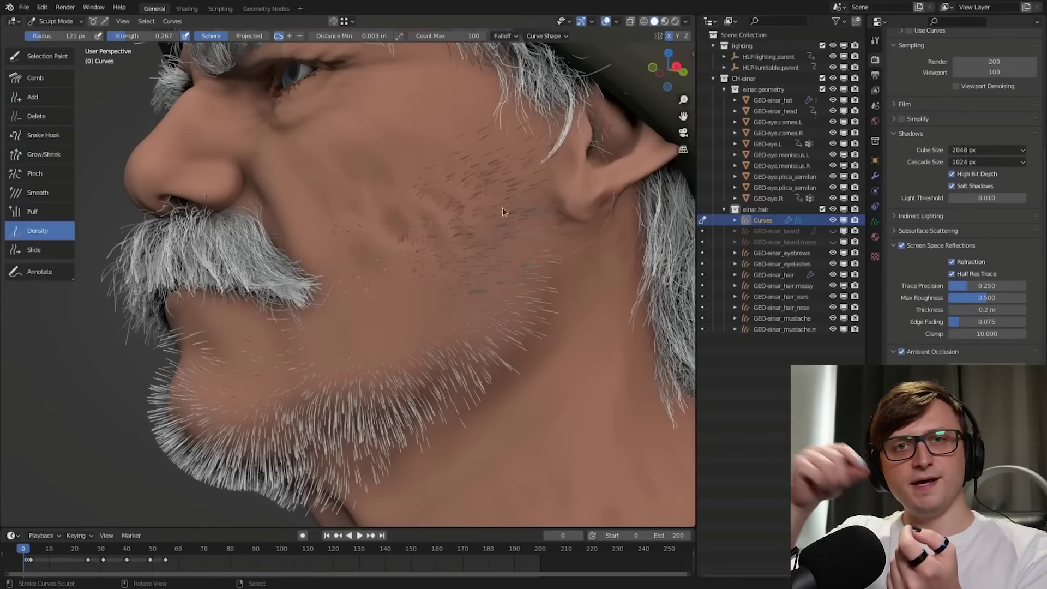
mouse_move(441, 234)
mouse_down()
mouse_move(432, 281)
mouse_move(444, 234)
mouse_move(478, 216)
mouse_move(485, 170)
mouse_move(387, 286)
mouse_move(453, 211)
mouse_up()
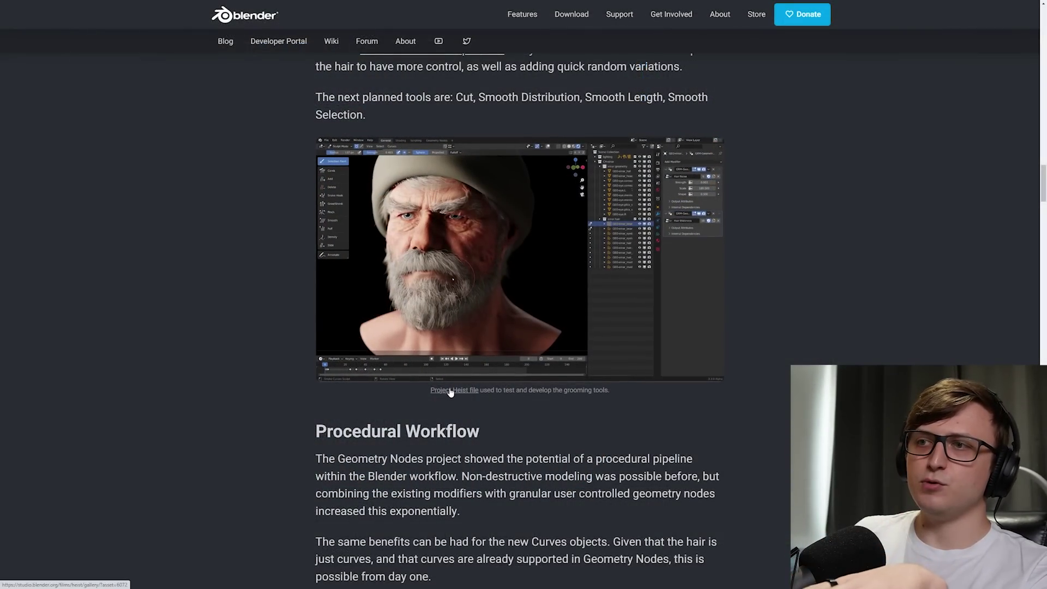
Step: Follow the Project Heist file link, and read the first Procedural Workflow paragraph on Geometry Nodes, highlighting its lines
click(454, 390)
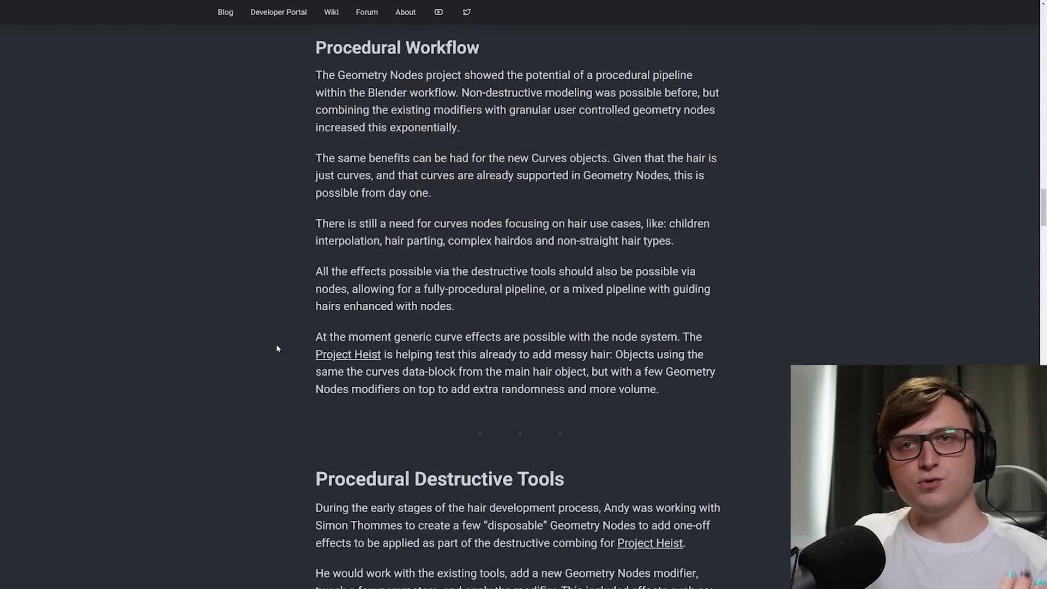
drag(321, 75, 771, 72)
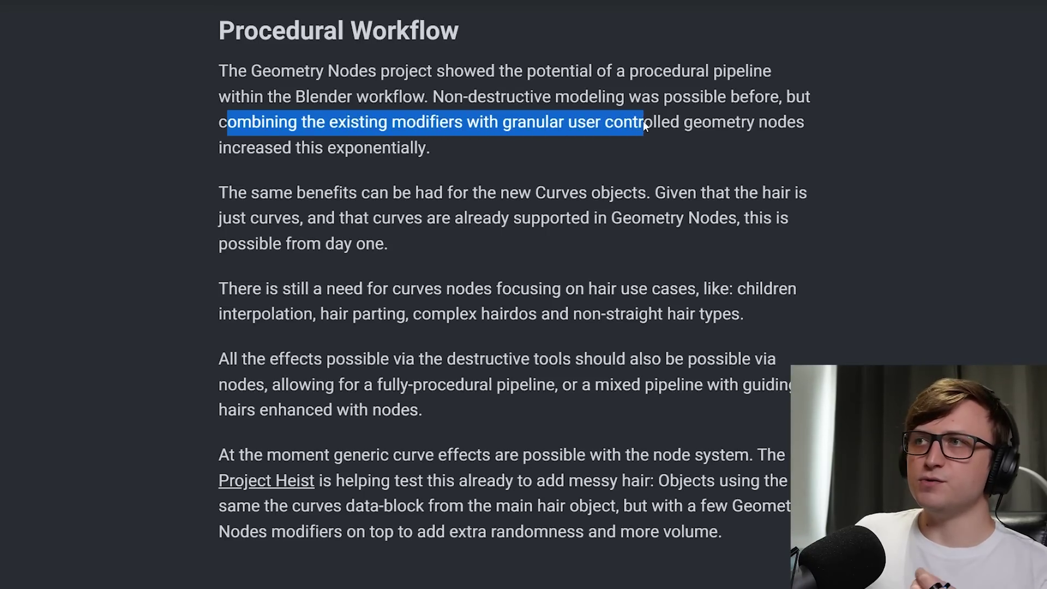
drag(643, 120, 783, 123)
drag(220, 148, 433, 146)
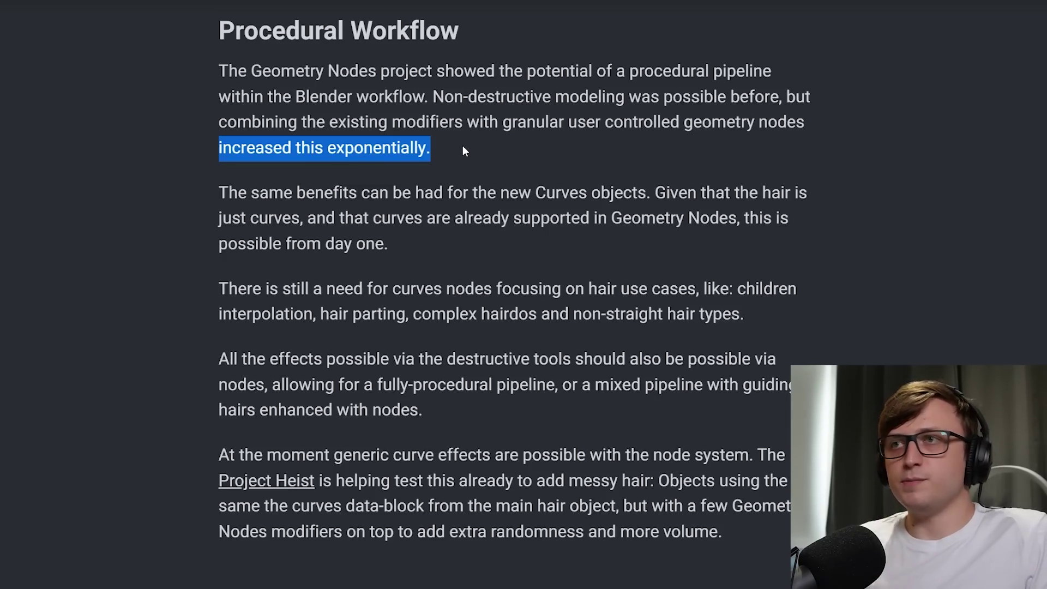
Step: Read the paragraph on the procedural benefits for the new Curves objects, highlighting it line by line
drag(218, 192, 416, 198)
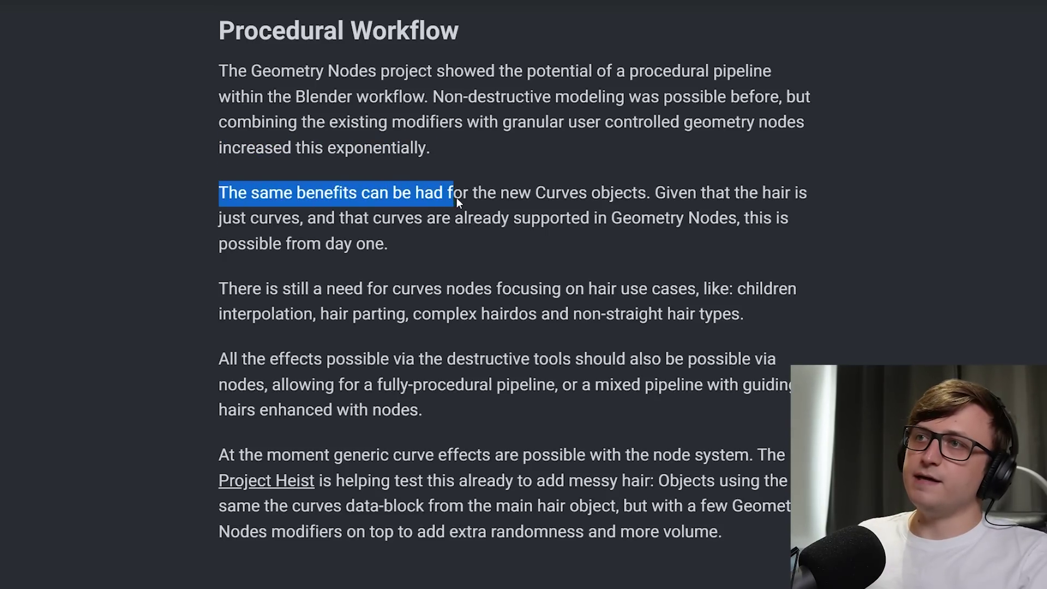
drag(650, 195, 807, 195)
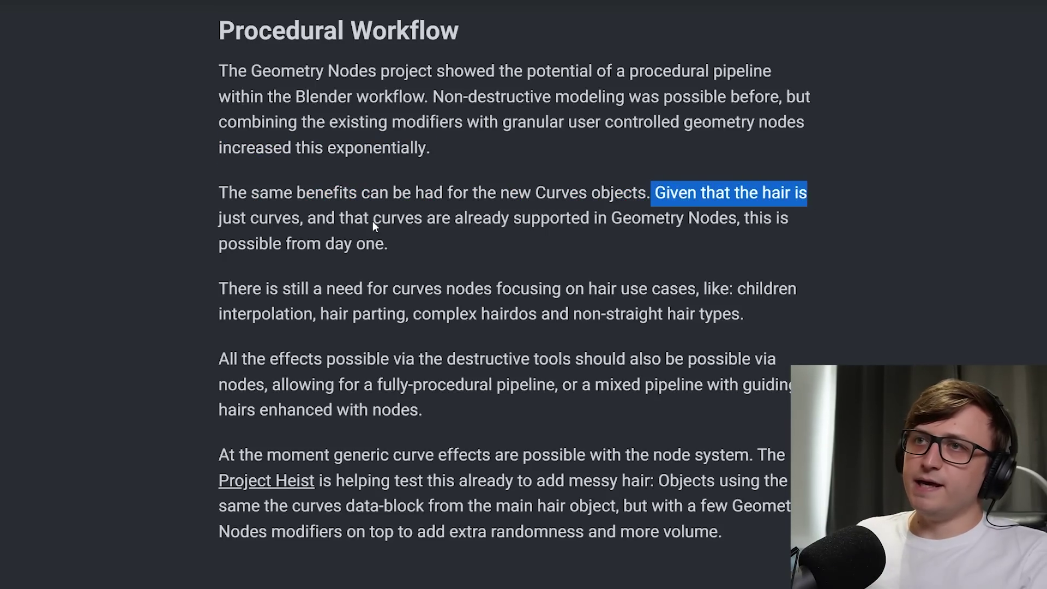
drag(223, 218, 655, 222)
drag(229, 248, 409, 244)
Step: Read the paragraphs on missing hair-focused curves nodes and on recreating the destructive tools' effects through nodes, highlighting the text
drag(219, 289, 503, 290)
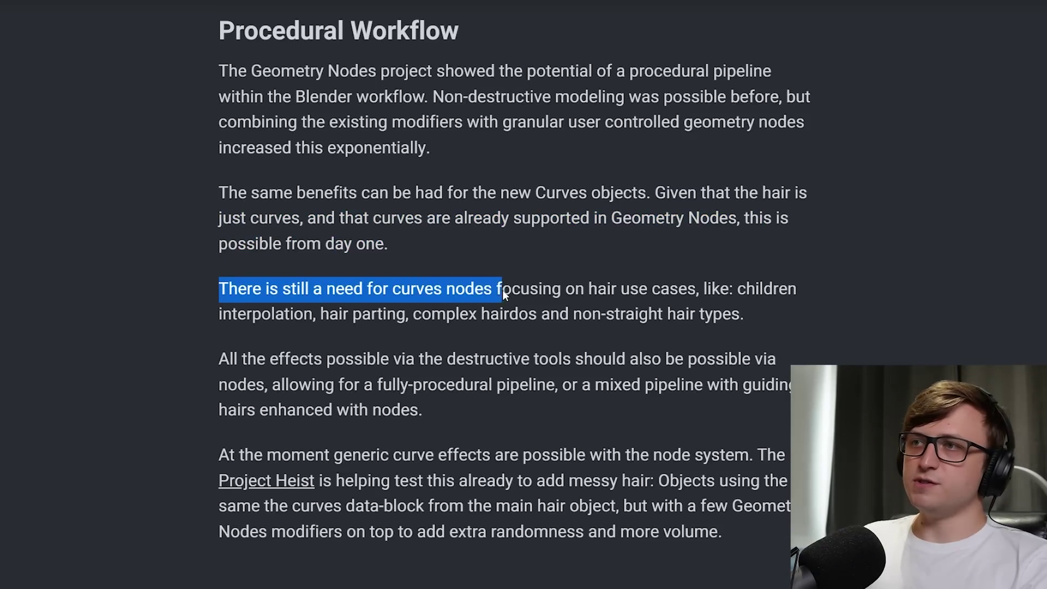
drag(583, 292, 796, 289)
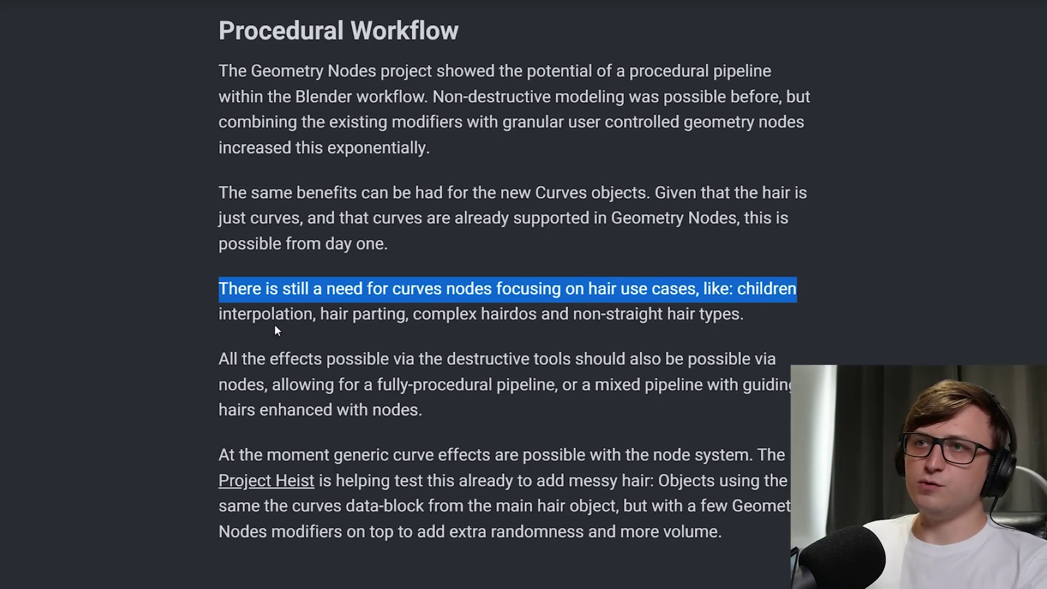
drag(219, 315, 746, 315)
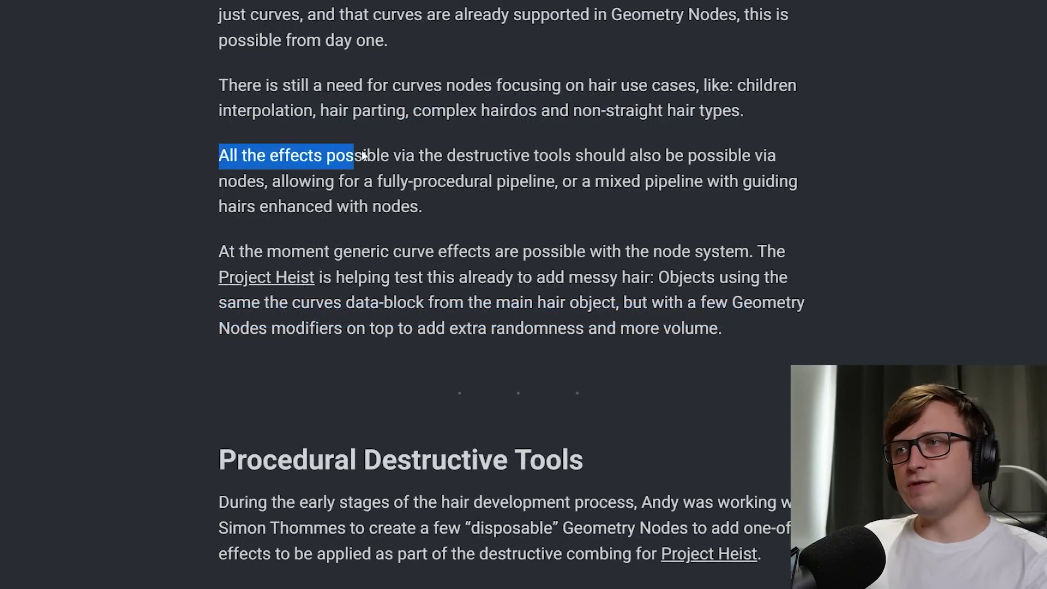
drag(363, 156, 755, 159)
drag(220, 182, 454, 198)
Step: Read the paragraph on generic curve effects and Project Heist's messy hair objects, highlighting it line by line
drag(219, 252, 760, 254)
drag(219, 277, 795, 284)
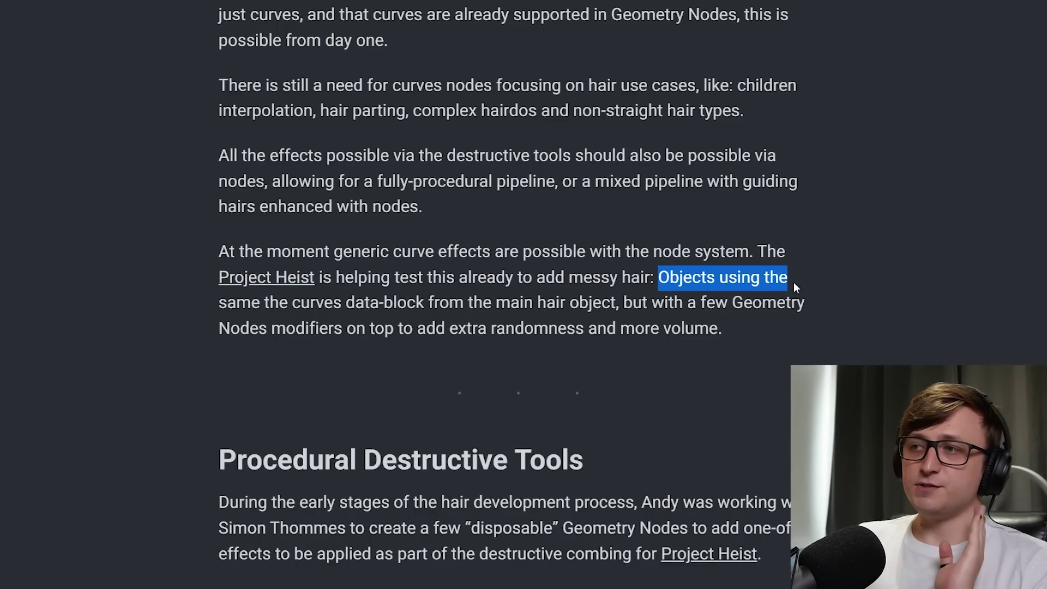
drag(251, 306, 364, 309)
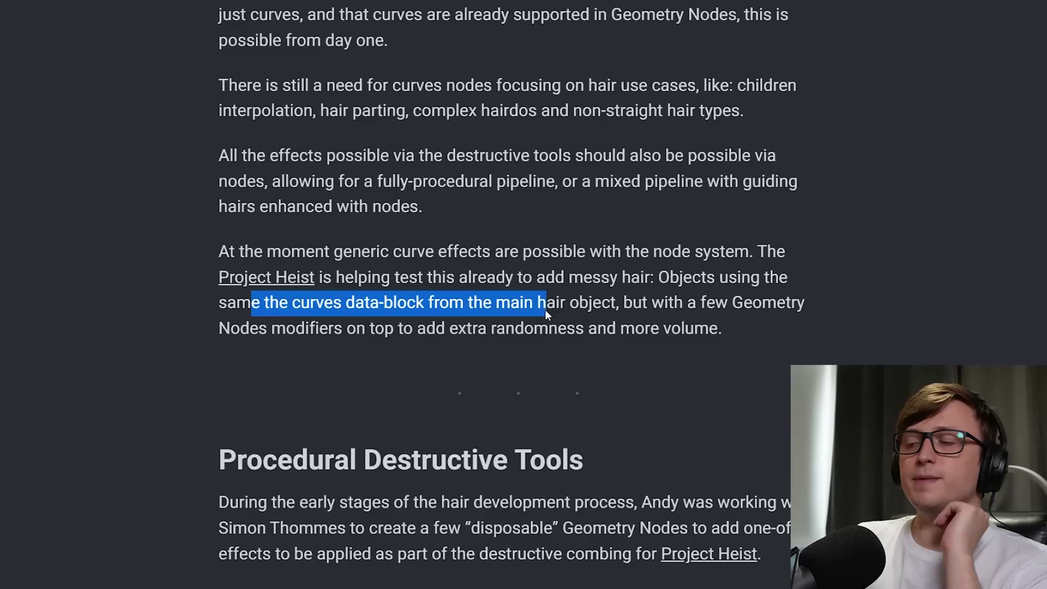
drag(545, 309, 803, 306)
click(216, 325)
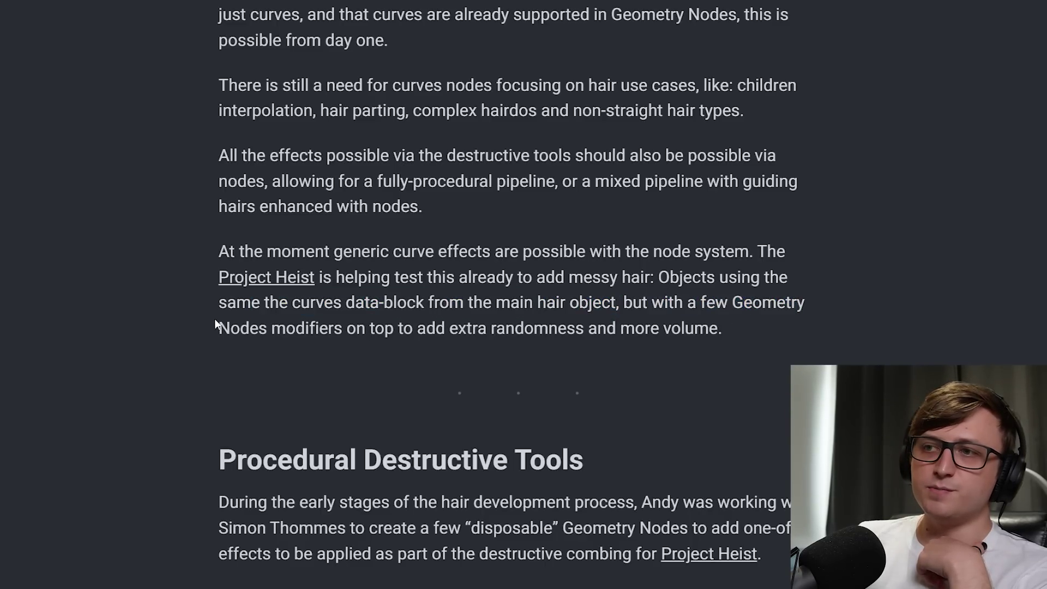
drag(216, 325, 765, 349)
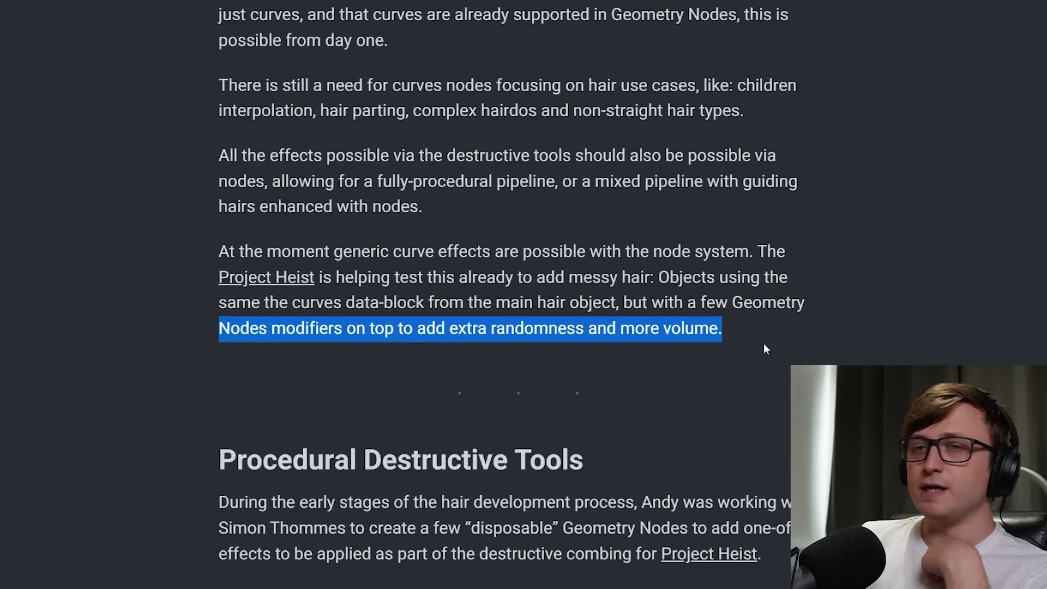
scroll(765, 349, up, 10)
click(637, 411)
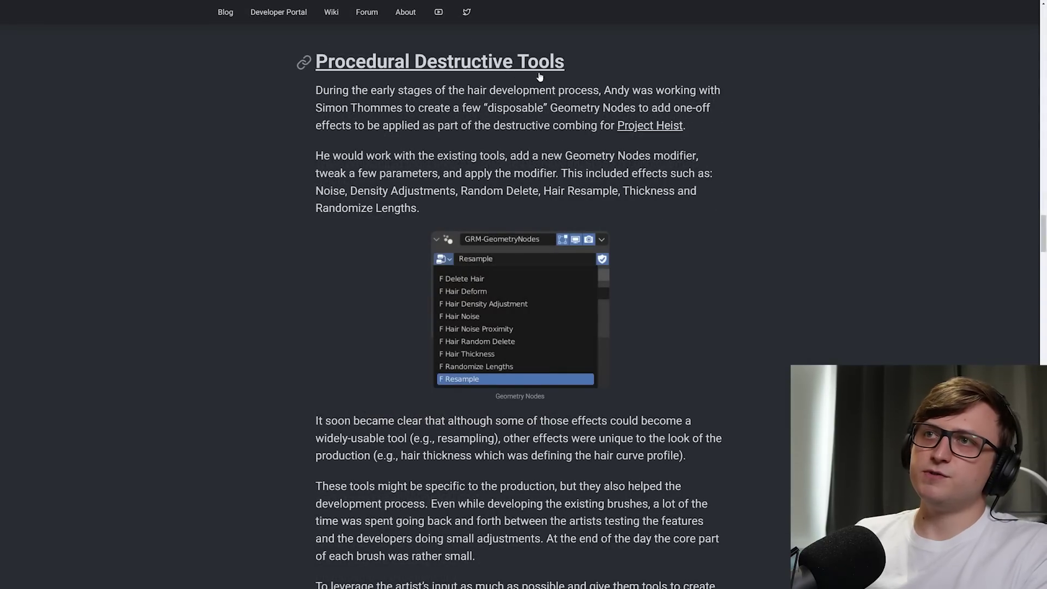
Step: Read the first Procedural Destructive Tools paragraph on the "disposable" Geometry Nodes for Project Heist, highlighting its lines
drag(220, 87, 374, 90)
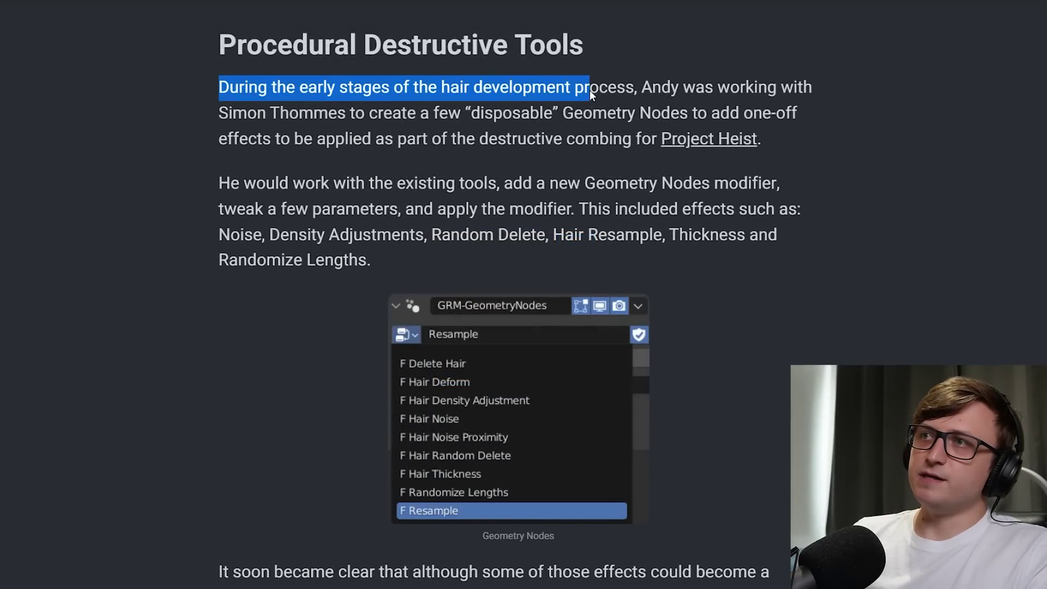
drag(661, 87, 159, 129)
drag(217, 112, 441, 121)
drag(552, 116, 750, 113)
drag(228, 140, 508, 141)
drag(614, 139, 776, 138)
Step: Read the paragraph on adding, tweaking and applying Geometry Nodes modifiers, highlighting it through the list of included effects
drag(220, 184, 456, 186)
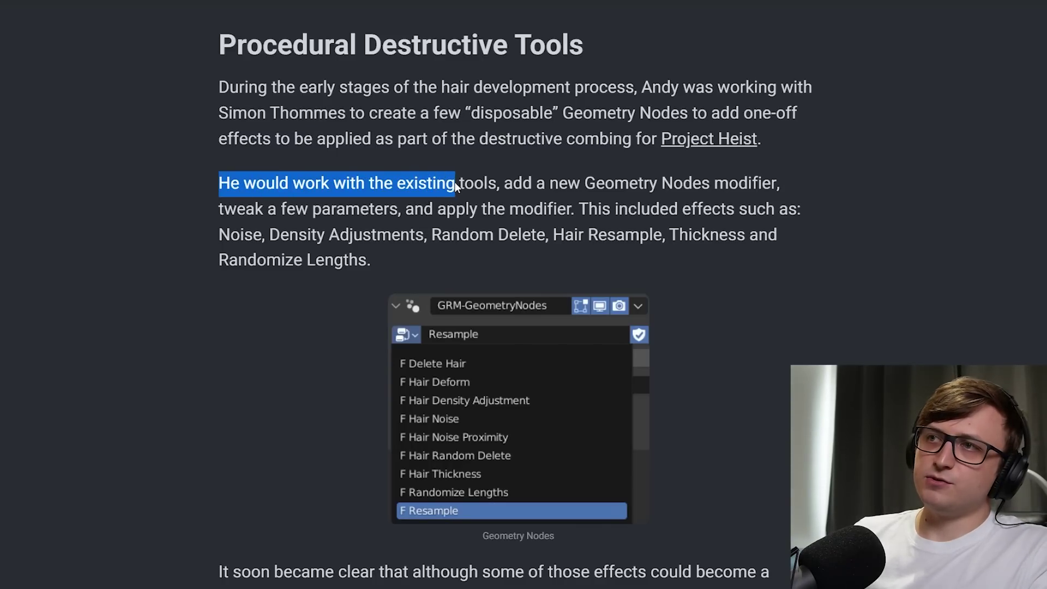
drag(545, 186, 801, 187)
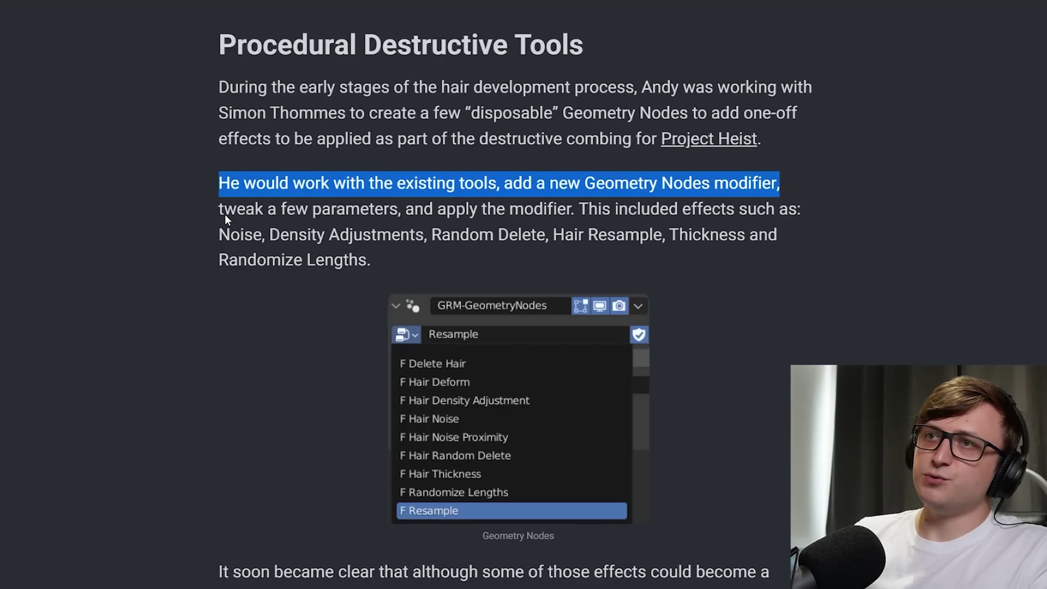
drag(225, 215, 402, 216)
drag(587, 218, 801, 212)
click(217, 237)
drag(217, 237, 566, 256)
drag(218, 260, 381, 260)
click(417, 256)
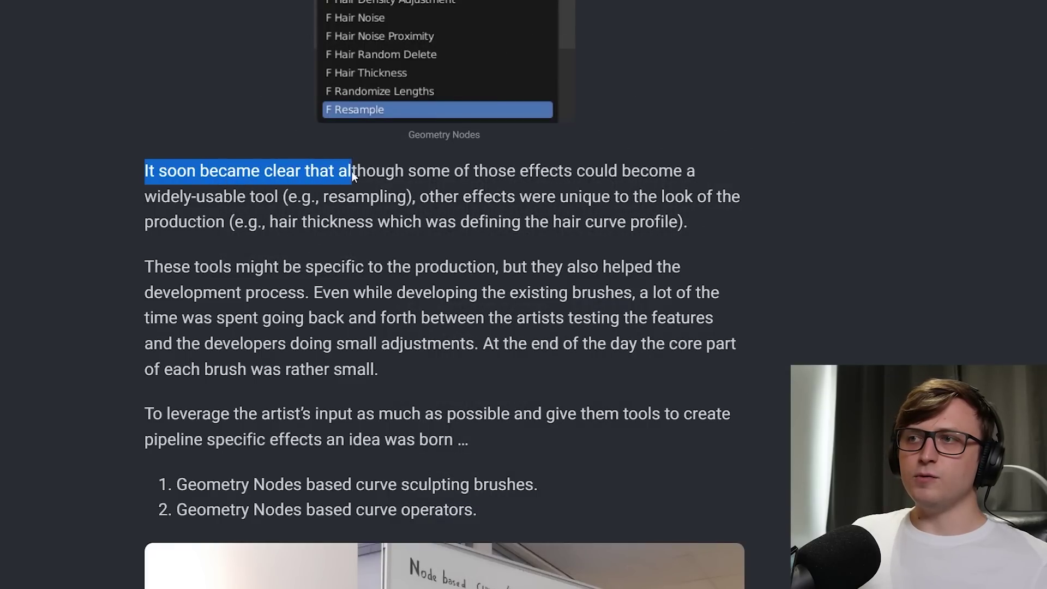
Step: Read the paragraph below the Geometry Nodes image on widely usable versus production-specific effects, highlighting the text
drag(557, 171, 691, 176)
drag(161, 197, 314, 203)
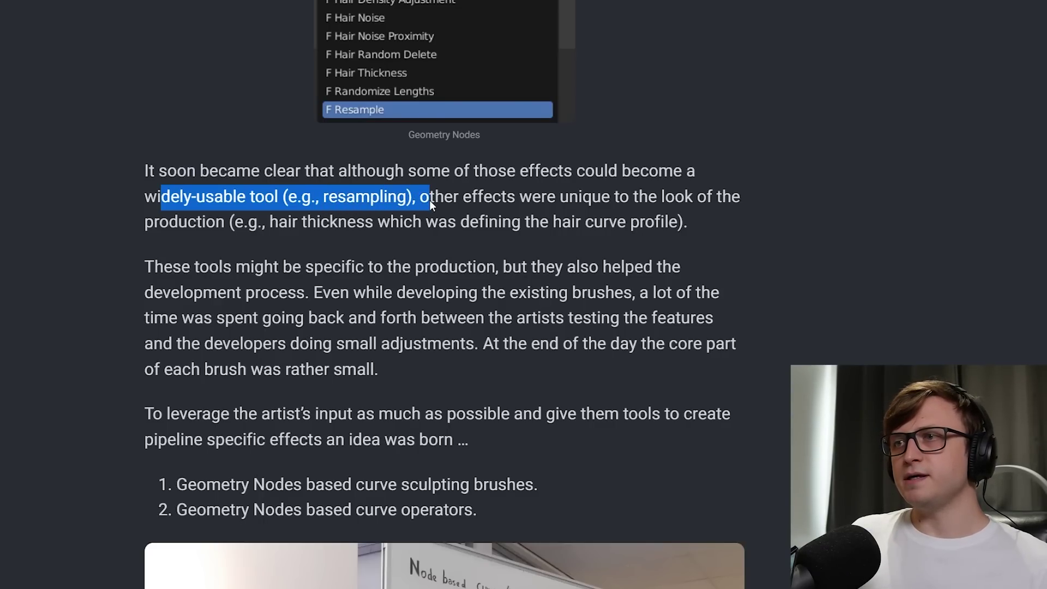
drag(420, 198, 625, 216)
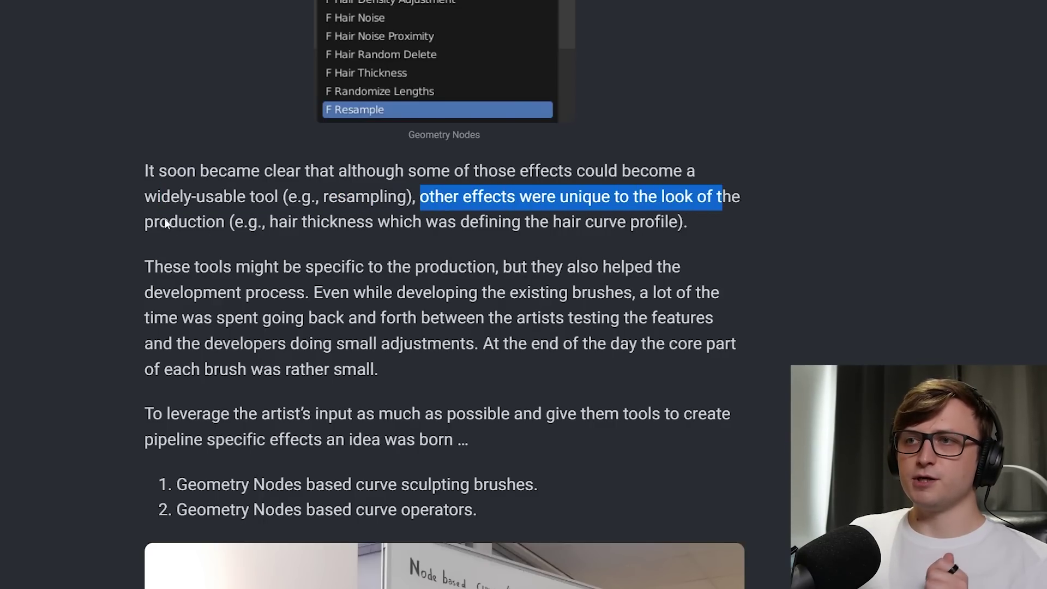
drag(160, 222, 700, 227)
drag(413, 222, 629, 235)
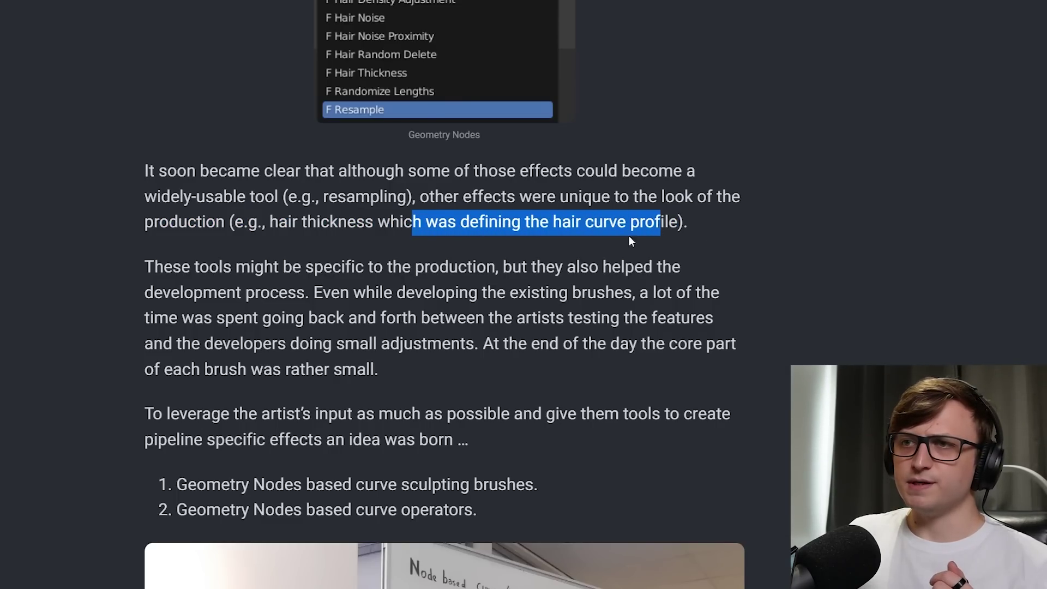
Step: Read the paragraph on how the production-specific tools helped the brush development process, highlighting it line by line
drag(144, 266, 379, 268)
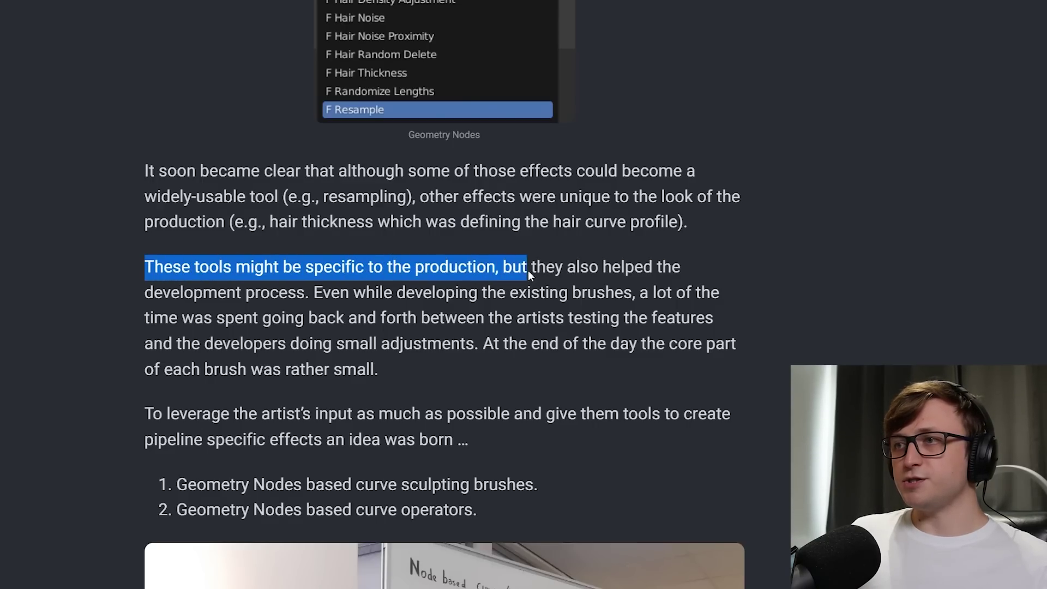
drag(527, 270, 685, 268)
drag(153, 293, 718, 294)
drag(155, 318, 717, 320)
drag(177, 347, 724, 349)
drag(161, 371, 385, 369)
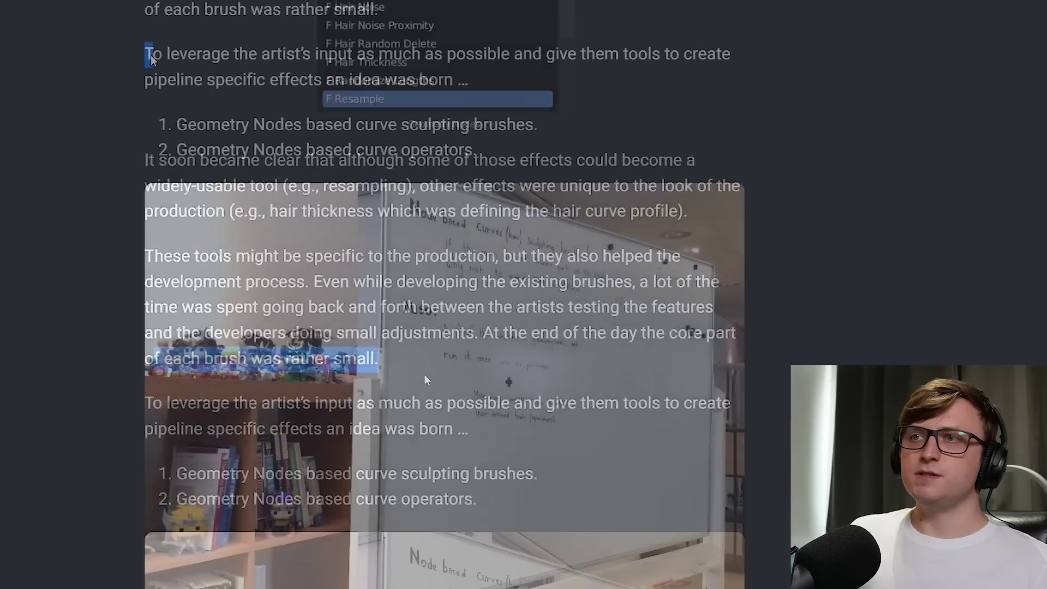
Step: Read the passage on leveraging artists' input and the two numbered Geometry Nodes ideas, highlighting each line
drag(145, 53, 432, 55)
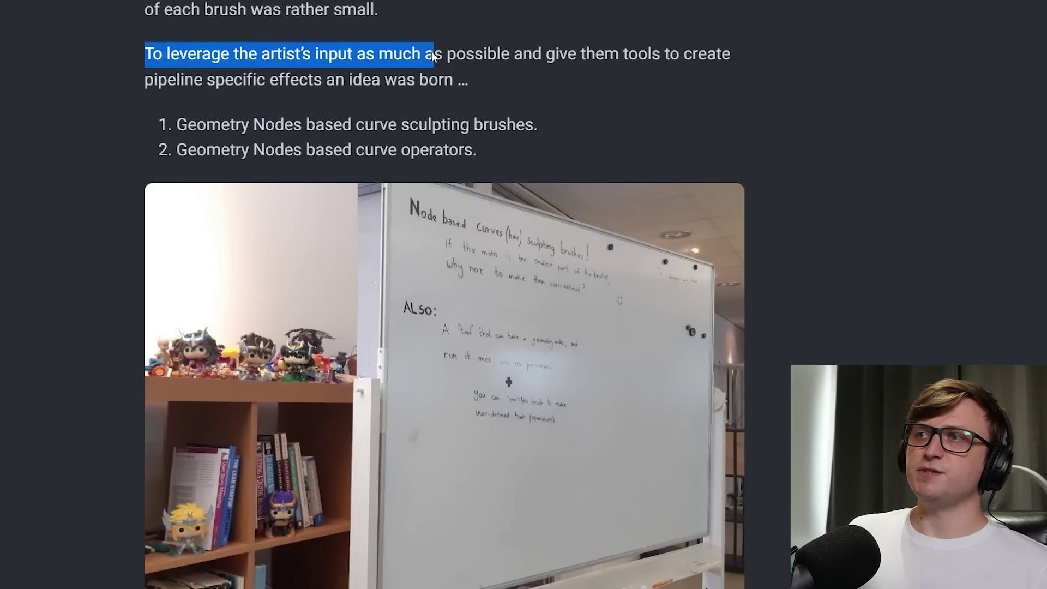
drag(592, 60, 748, 53)
drag(145, 82, 469, 74)
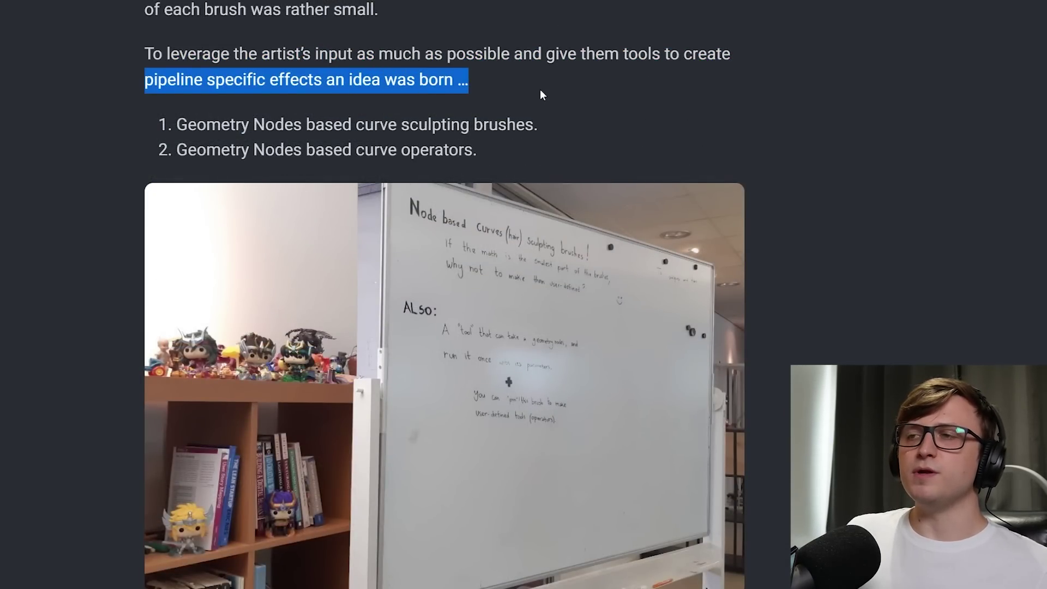
drag(177, 125, 290, 129)
drag(391, 126, 497, 127)
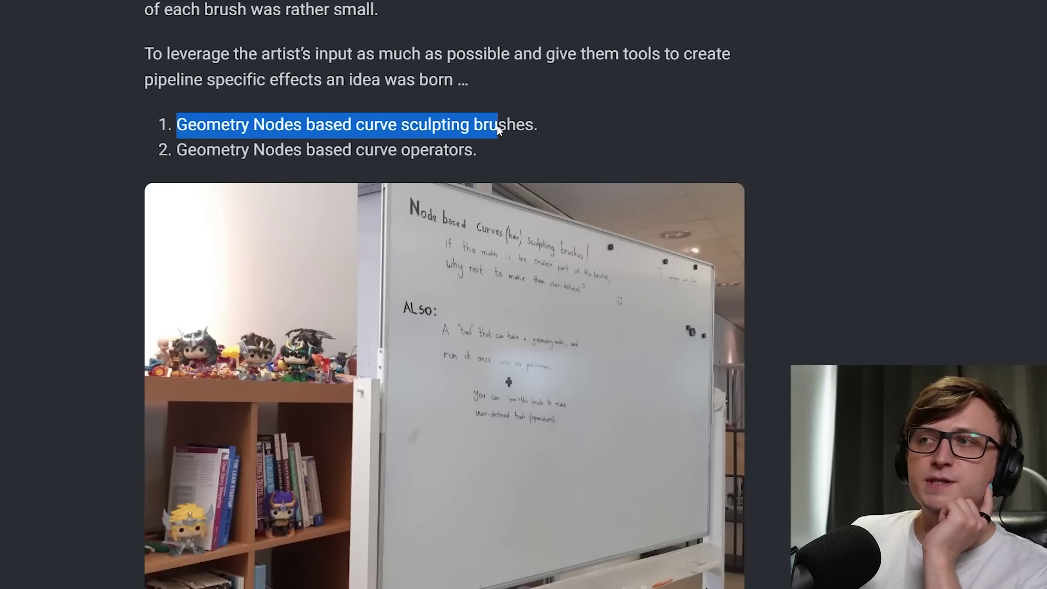
drag(177, 150, 450, 149)
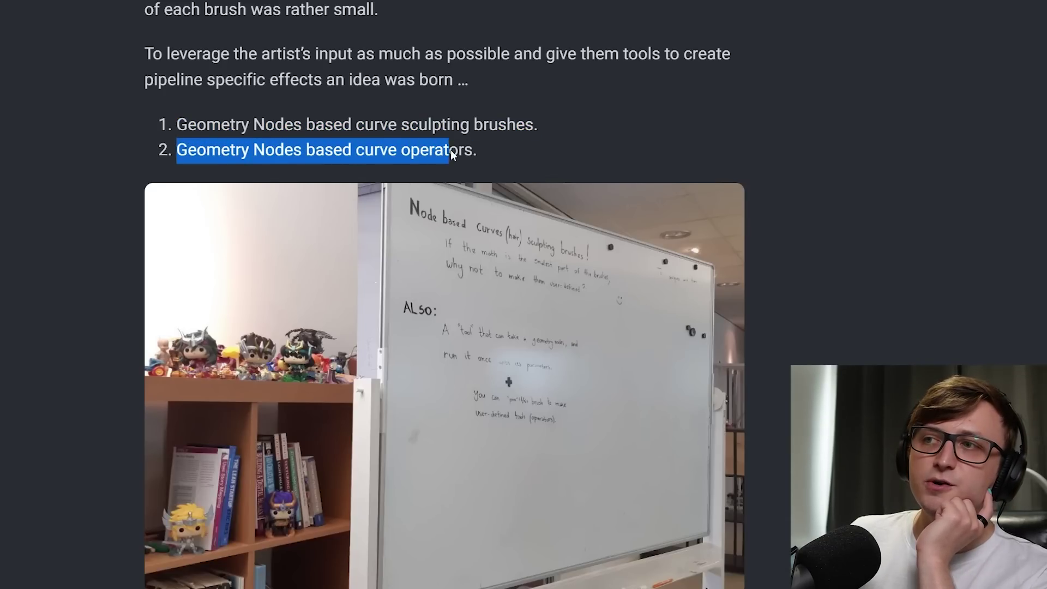
drag(539, 124, 176, 125)
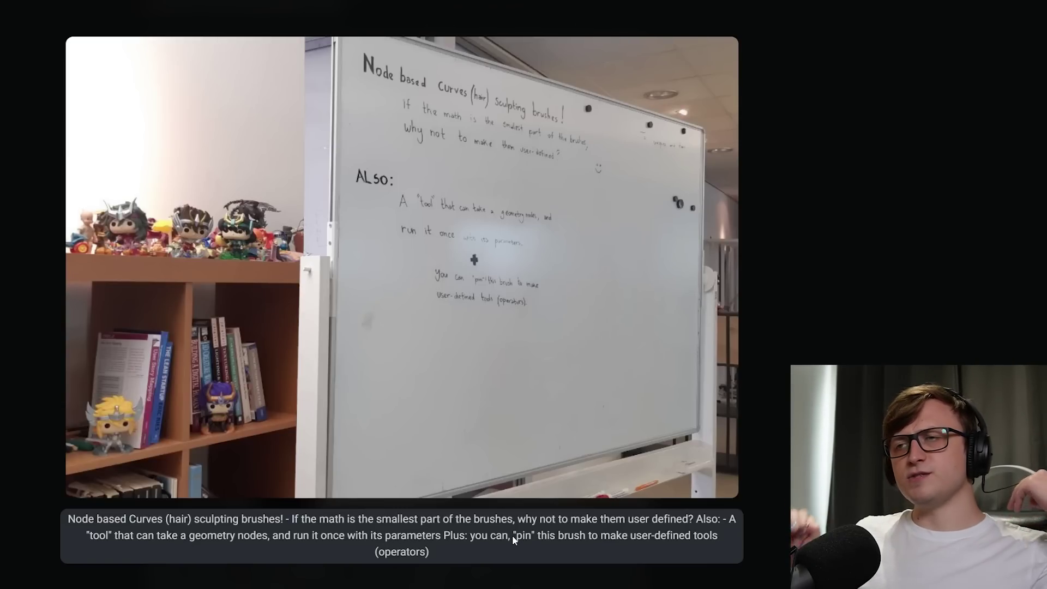
Step: Close the enlarged whiteboard photo to highlight the curve operators list item, and reopen the photo with its caption
click(784, 488)
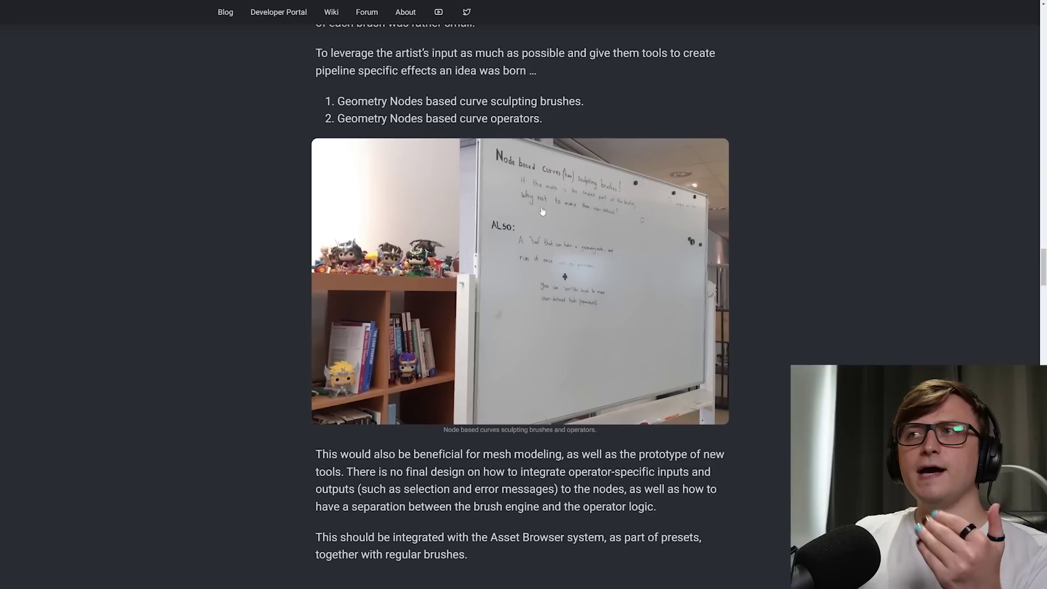
drag(448, 122, 542, 120)
click(580, 132)
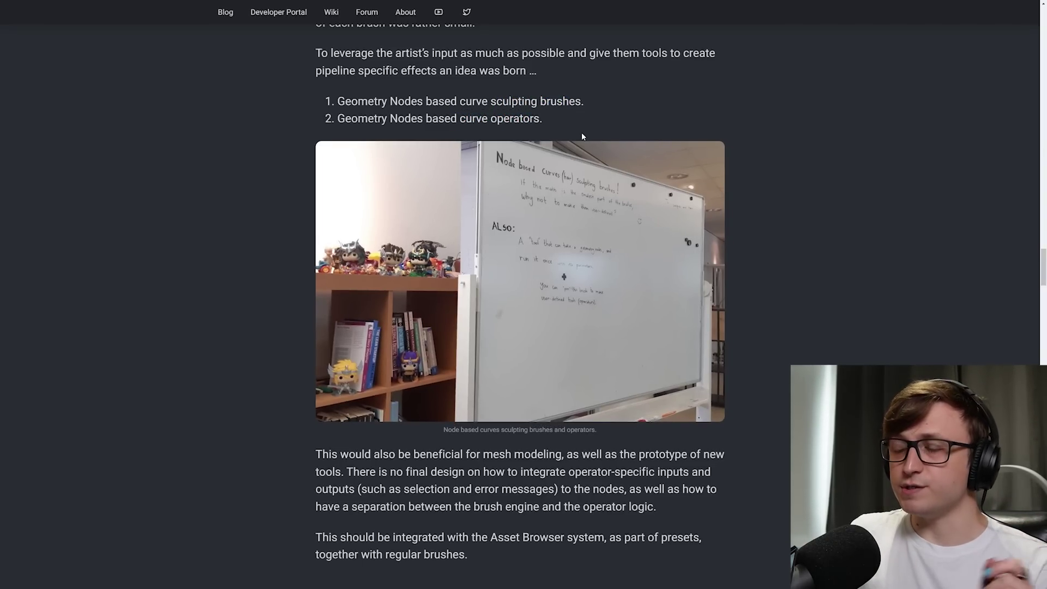
click(582, 144)
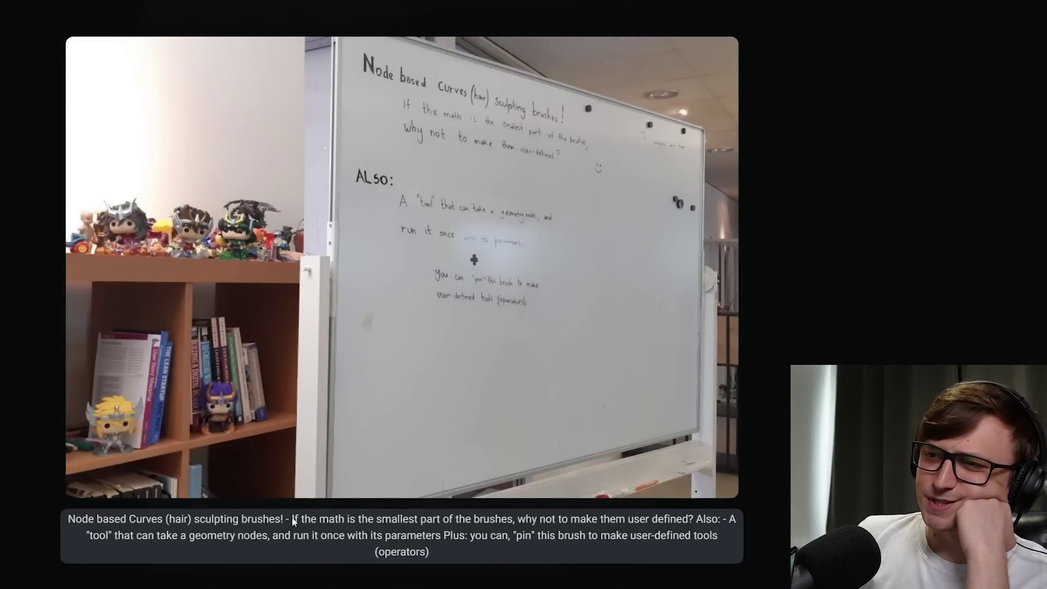
Step: Highlight "If the math is the smallest part of the brushes" in the whiteboard photo's caption, and close the enlarged photo
drag(320, 523, 513, 529)
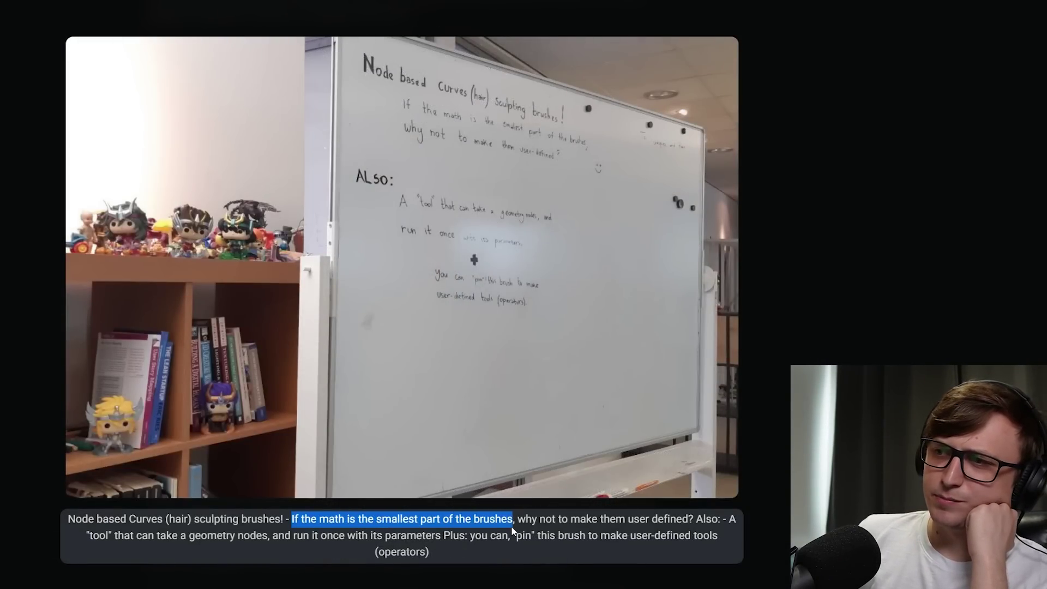
click(528, 520)
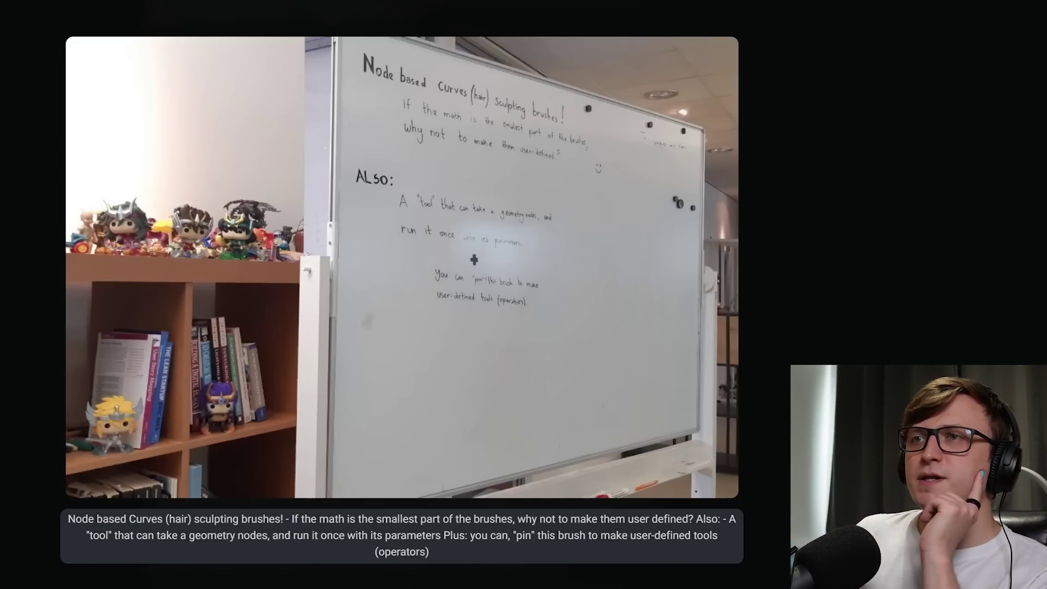
click(749, 556)
Step: Read the paragraph below the whiteboard photo on mesh modeling benefits and operator-specific inputs and outputs, highlighting it line by line
scroll(732, 463, down, 5)
drag(220, 173, 821, 176)
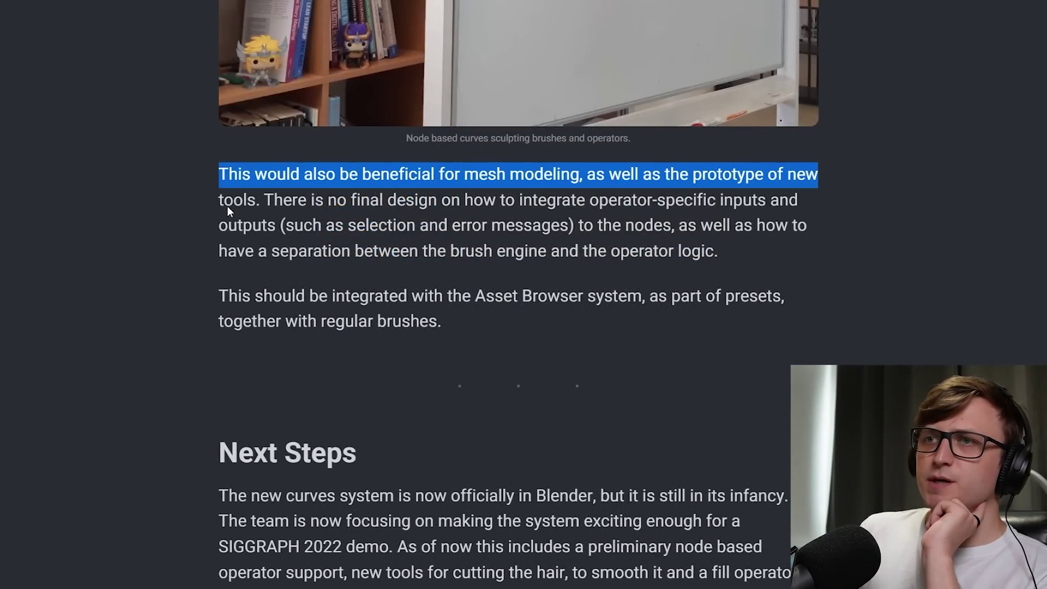
drag(223, 203, 813, 201)
drag(219, 226, 770, 203)
click(221, 237)
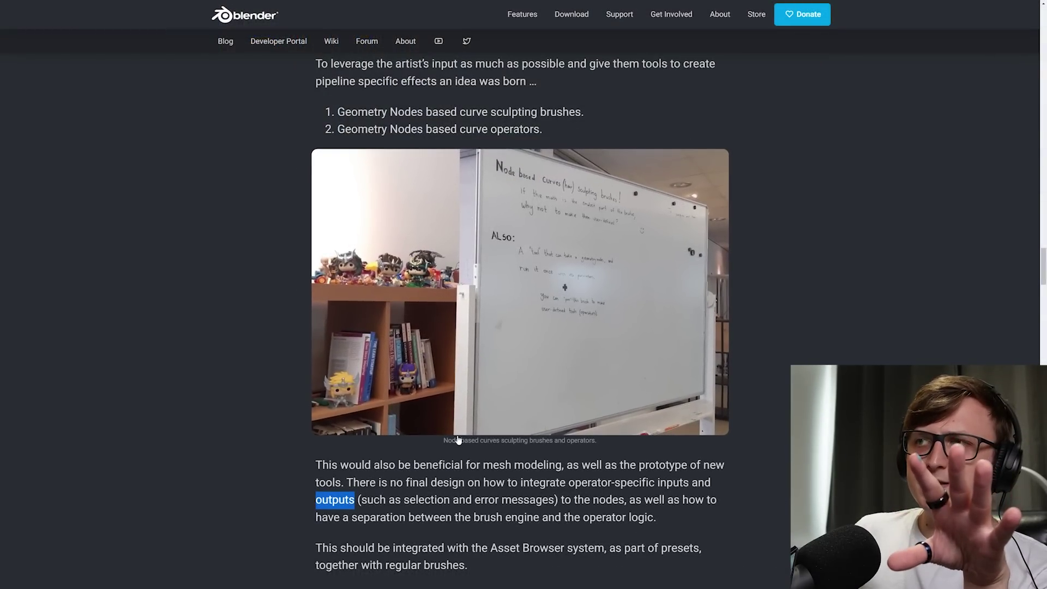
Step: Read and highlight the sentence on integrating the node-based tools with the Asset Browser system as part of presets
scroll(458, 444, down, 1)
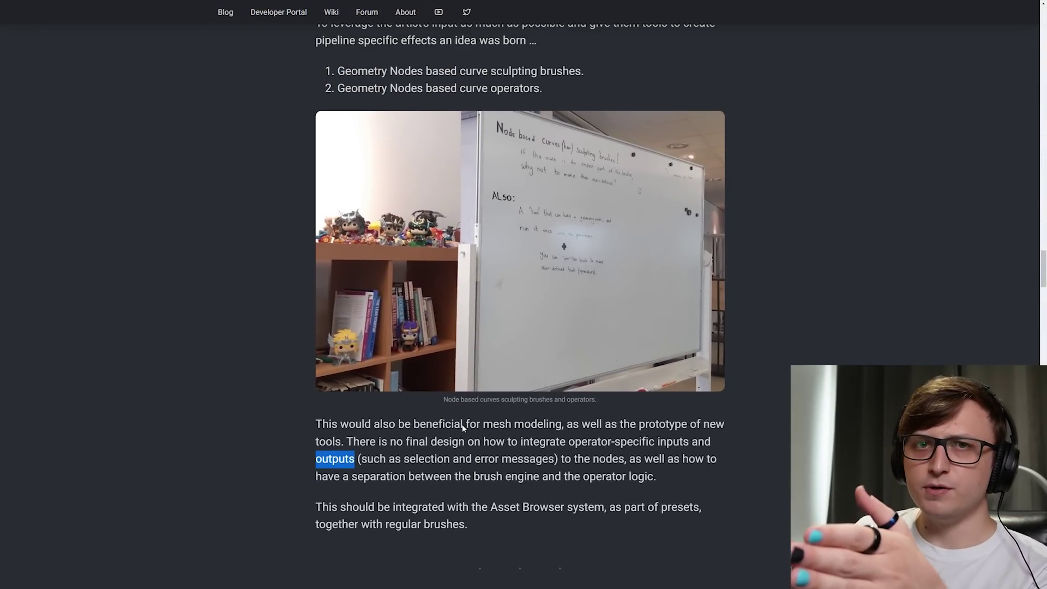
click(311, 501)
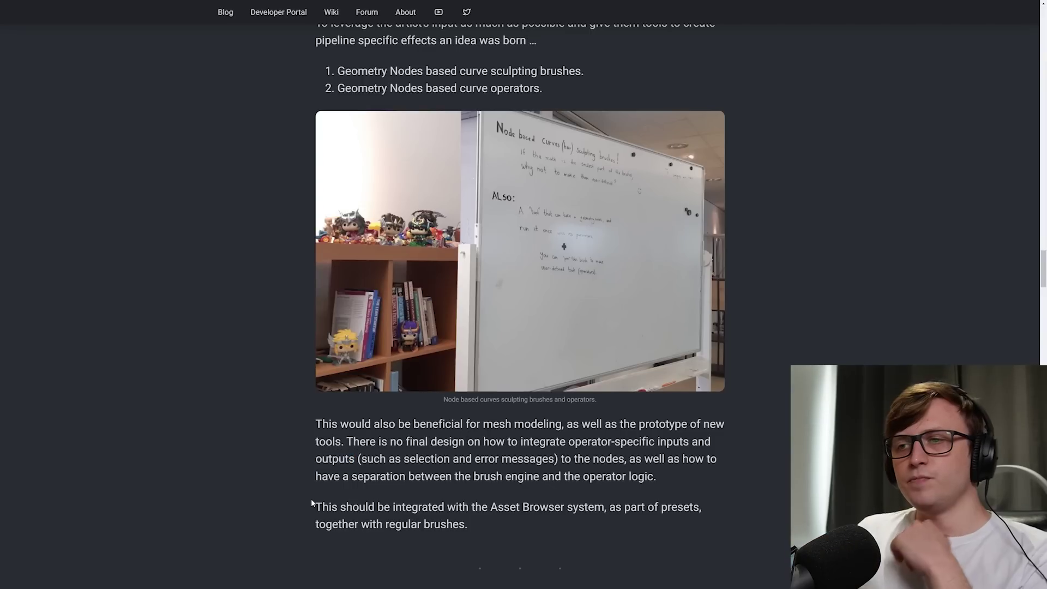
mouse_move(314, 513)
mouse_down()
mouse_move(698, 514)
mouse_move(681, 522)
mouse_up()
scroll(509, 520, down, 1)
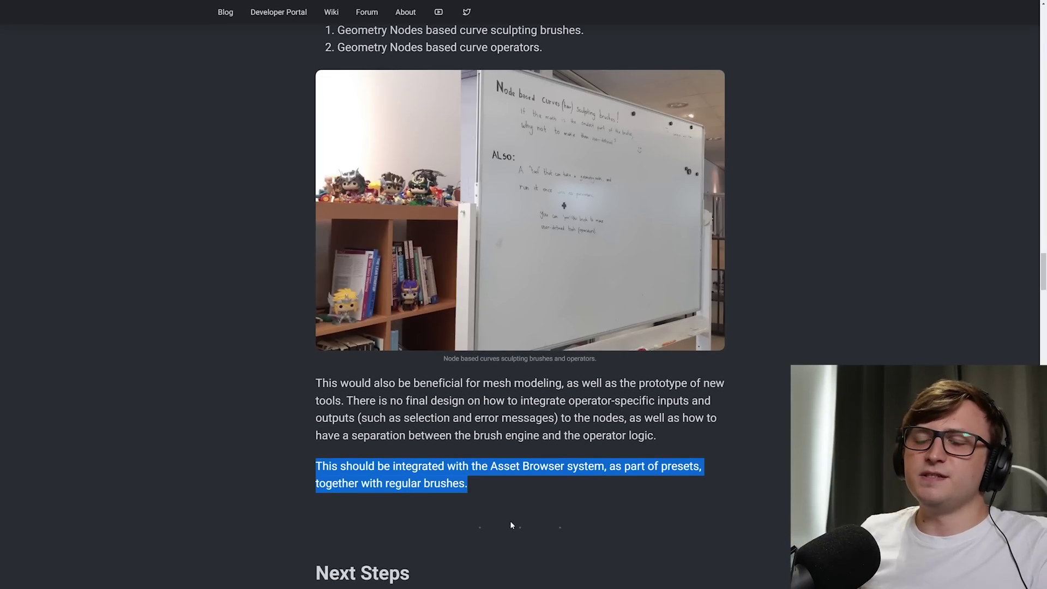
Step: Read the opening of the Next Steps section on the new curves system, highlighting "SIGGRAPH 2022 demo."
scroll(510, 520, down, 4)
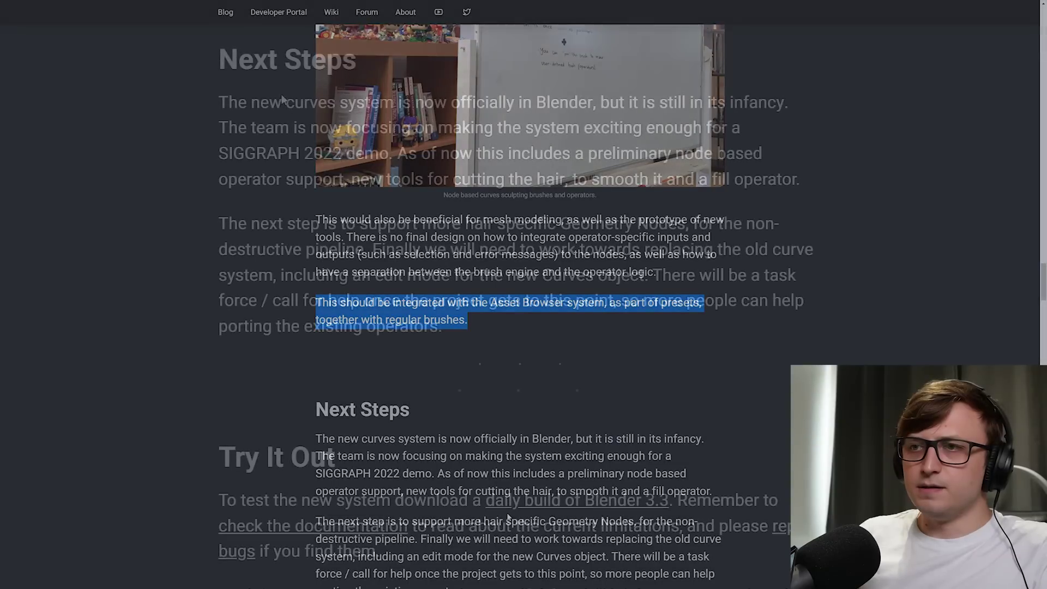
drag(329, 441, 346, 441)
drag(263, 108, 583, 126)
click(422, 155)
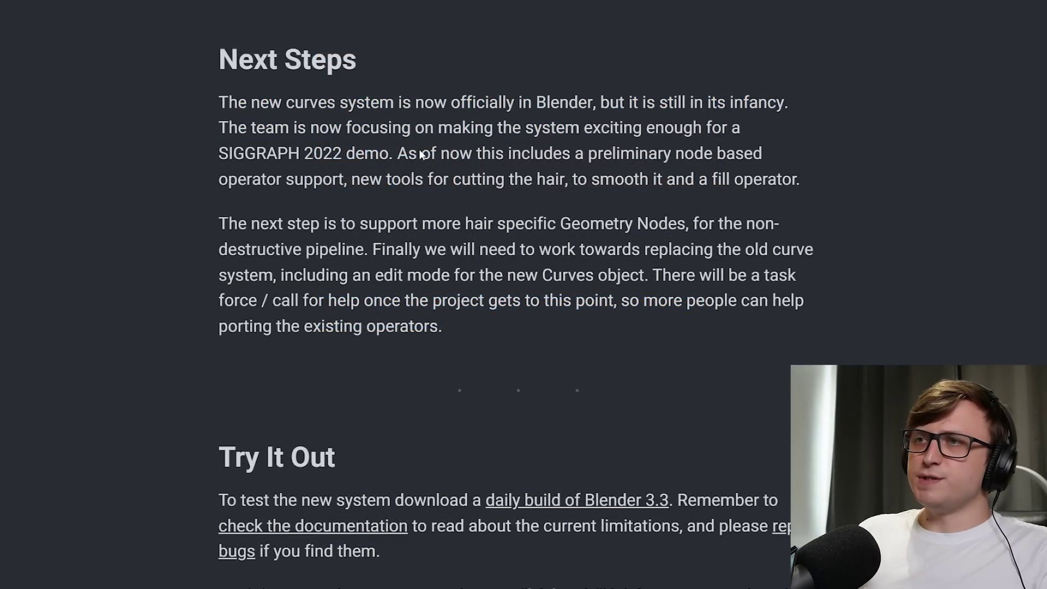
drag(221, 155, 395, 158)
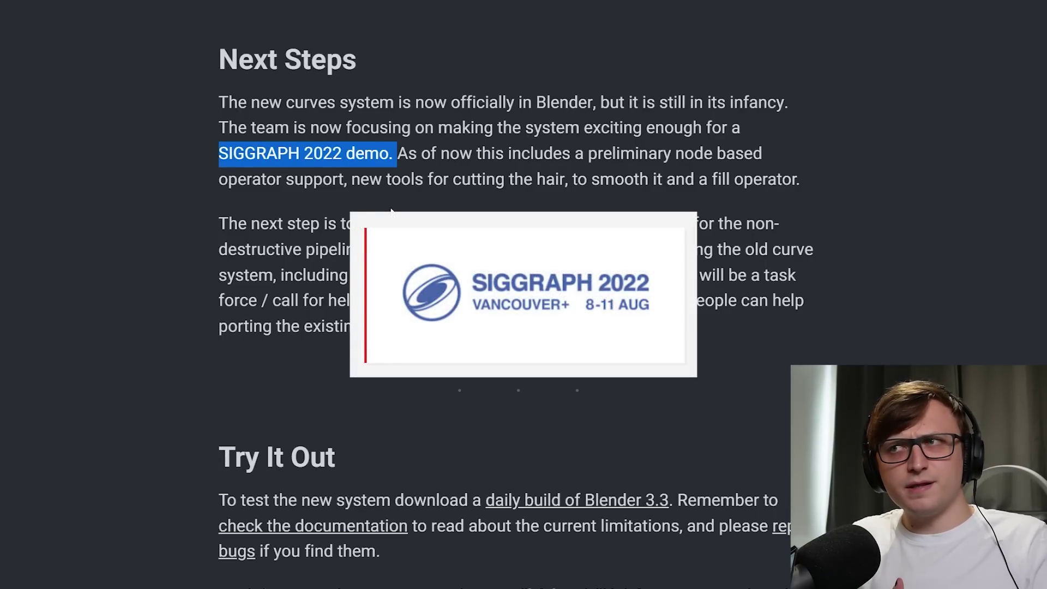
Step: Highlight the Next Steps lines on preliminary node based operator support, hair cutting and smoothing tools, and the fill operator
click(502, 156)
drag(477, 157, 763, 157)
drag(228, 182, 799, 187)
click(620, 232)
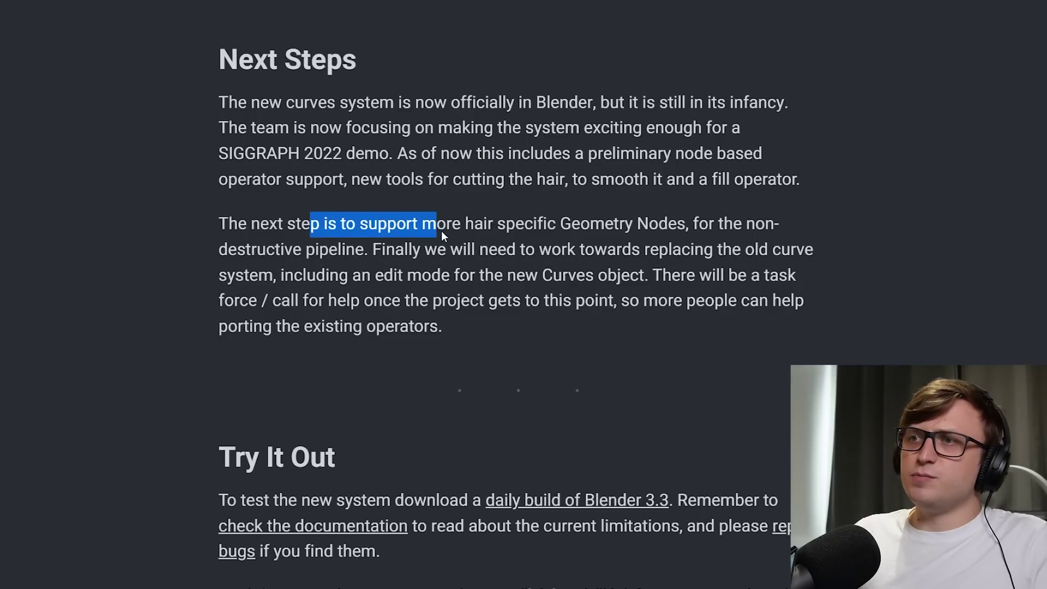
Step: Read the second Next Steps paragraph on hair specific Geometry Nodes, replacing the old curve system and porting operators, highlighting its text
drag(441, 230, 765, 232)
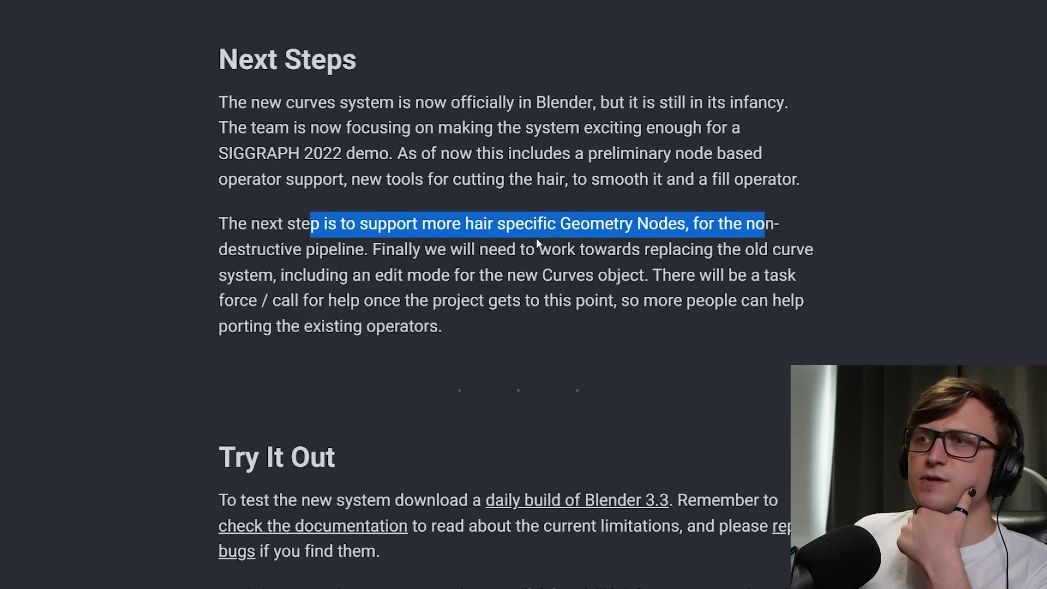
drag(305, 249, 543, 261)
click(410, 249)
drag(394, 251, 713, 252)
drag(258, 277, 760, 281)
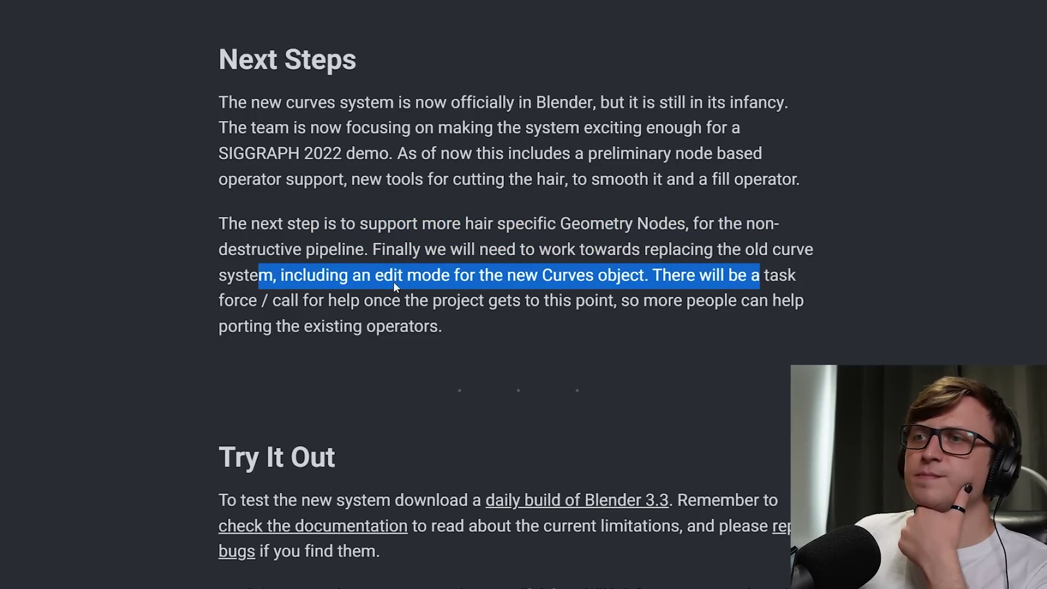
drag(315, 275, 607, 281)
click(443, 284)
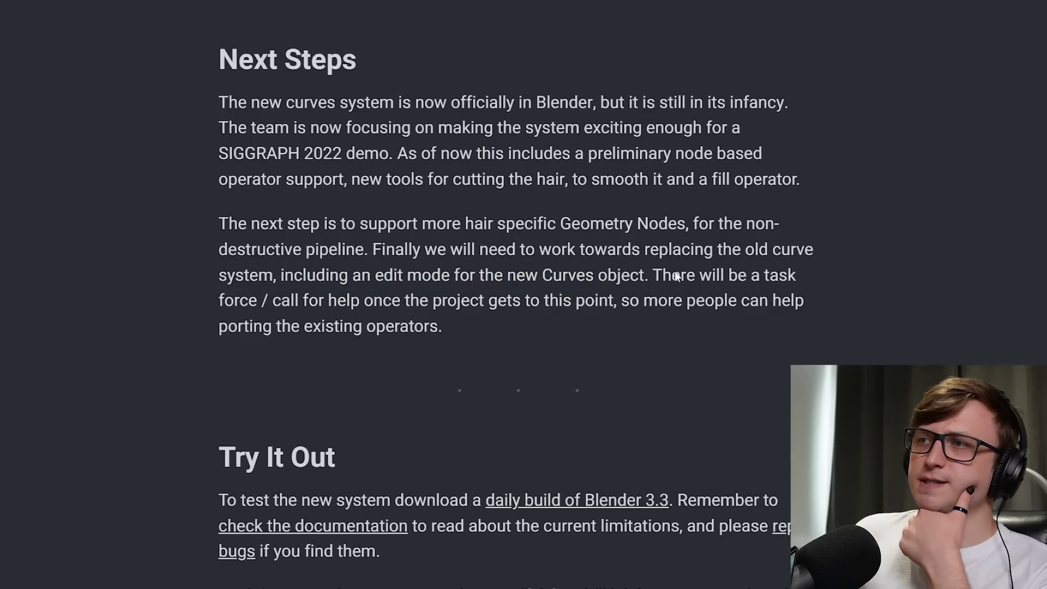
drag(737, 278, 507, 335)
Step: Read the Try It Out section and view the hair workshop photo, highlighting the text about the Blender 3.3 daily build
scroll(521, 316, down, 5)
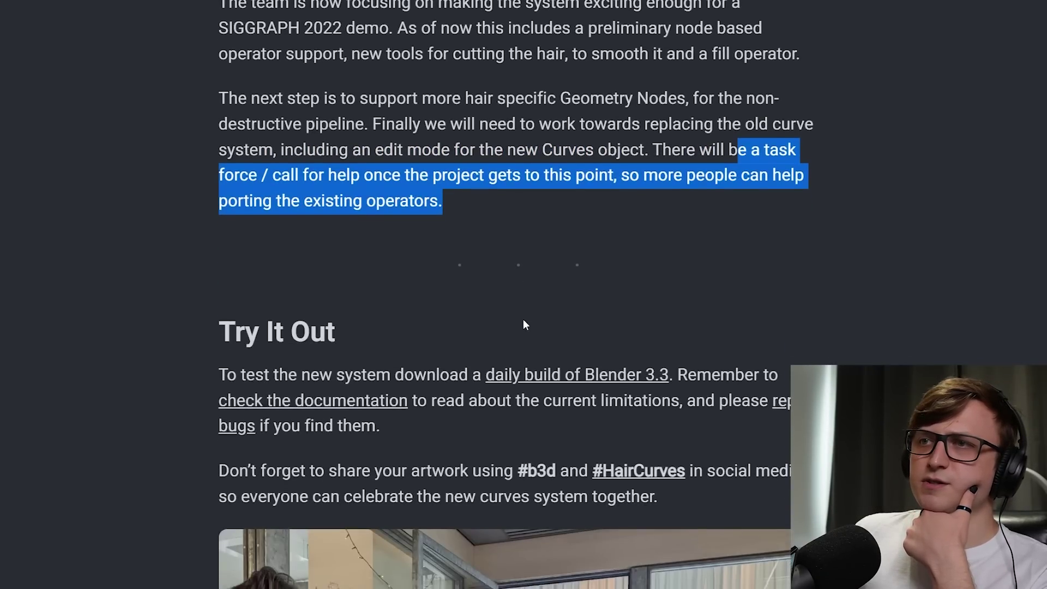
scroll(517, 309, down, 4)
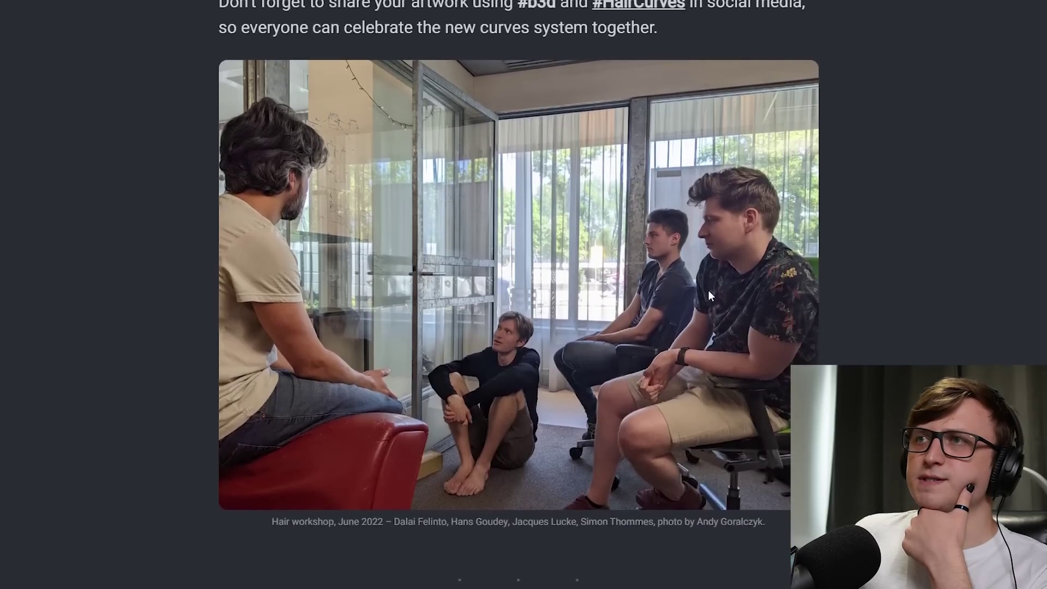
scroll(305, 207, up, 4)
drag(228, 200, 372, 207)
drag(420, 154, 637, 162)
click(642, 156)
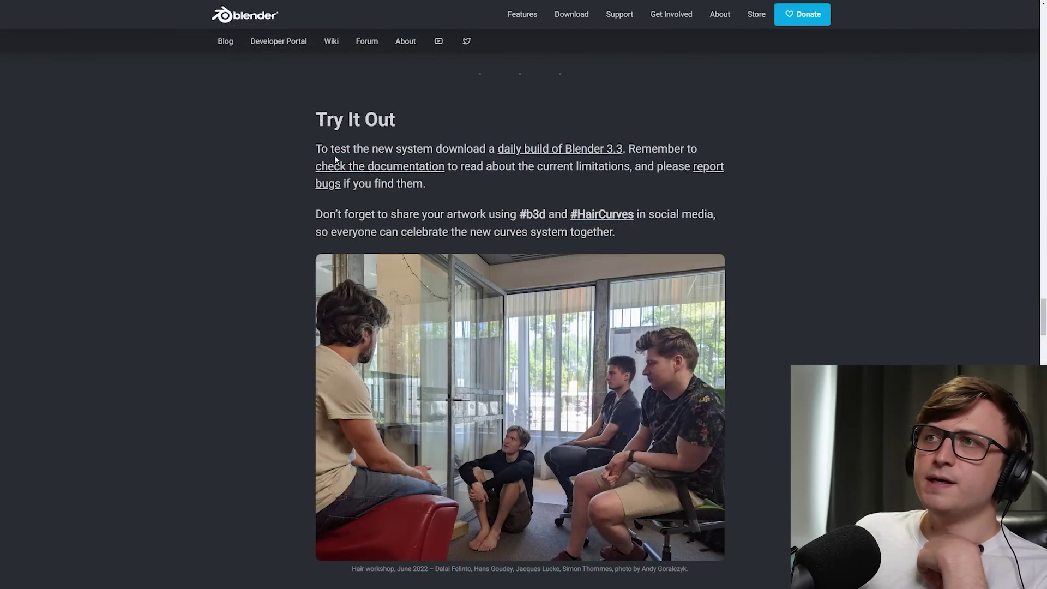
scroll(264, 208, down, 1)
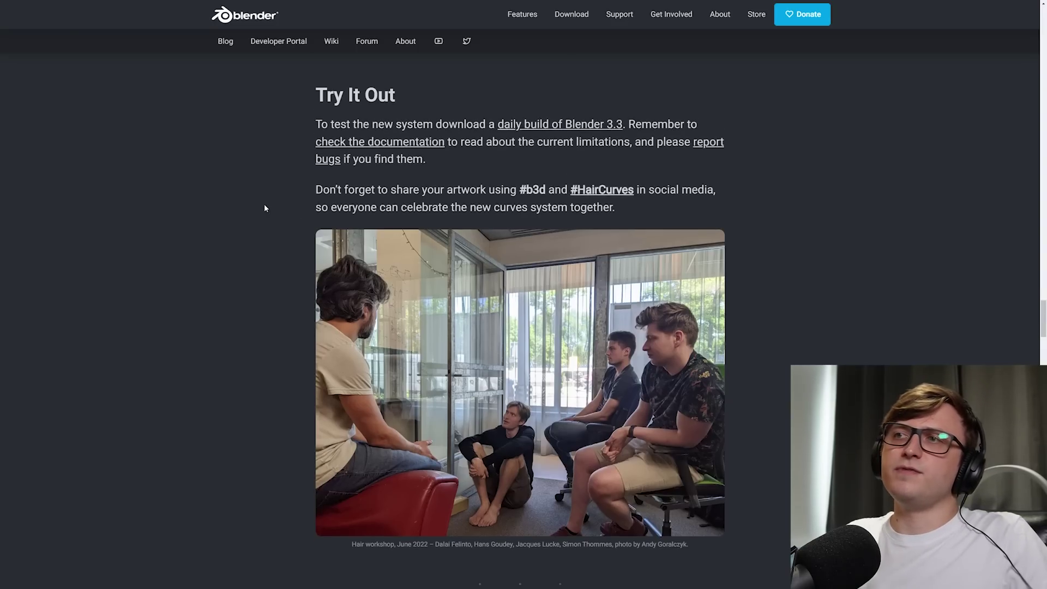
Step: Return to the beginning of the article to show its title, introduction and Hair Curves video
click(665, 179)
scroll(665, 178, up, 2)
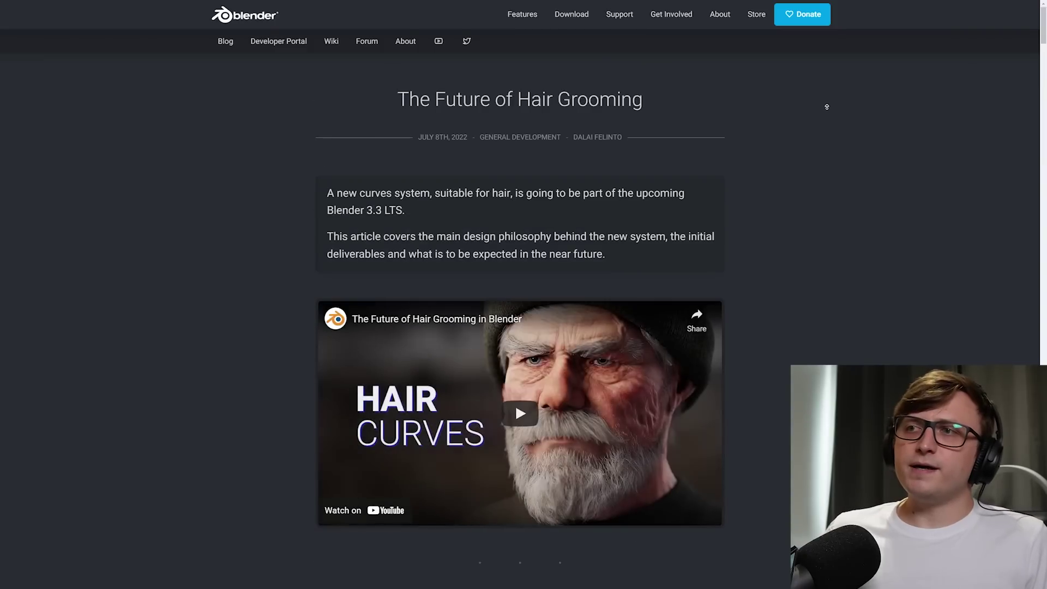
scroll(811, 298, down, 3)
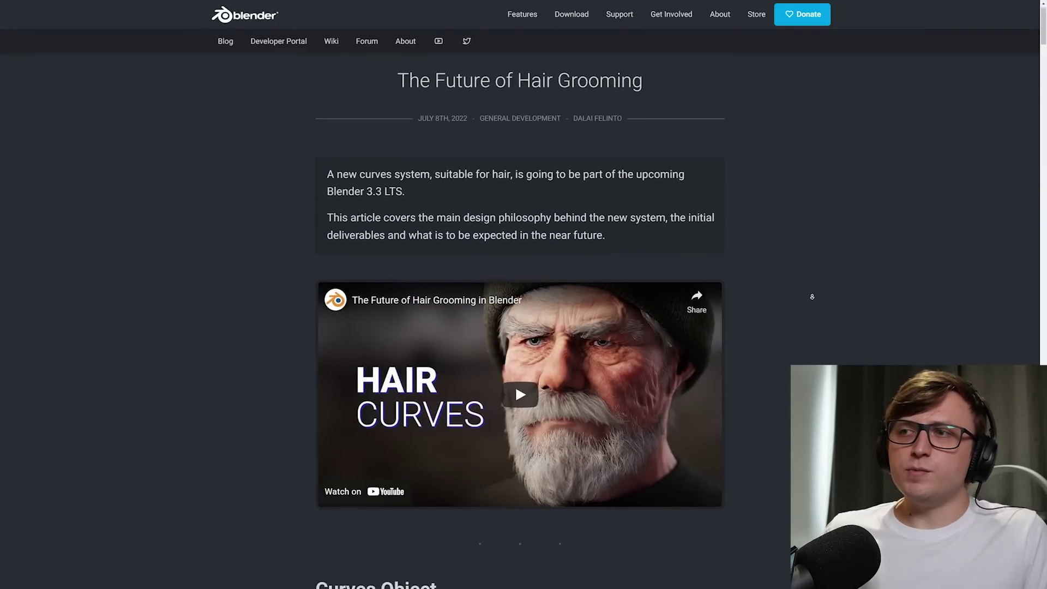